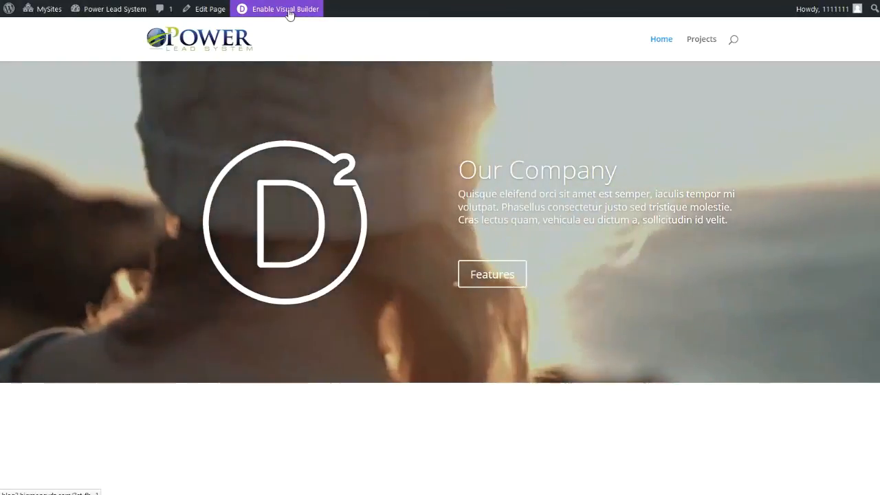
# Enable the Visual Builder and open the fullwidth slider module's settings panel.
pyautogui.click(291, 11)
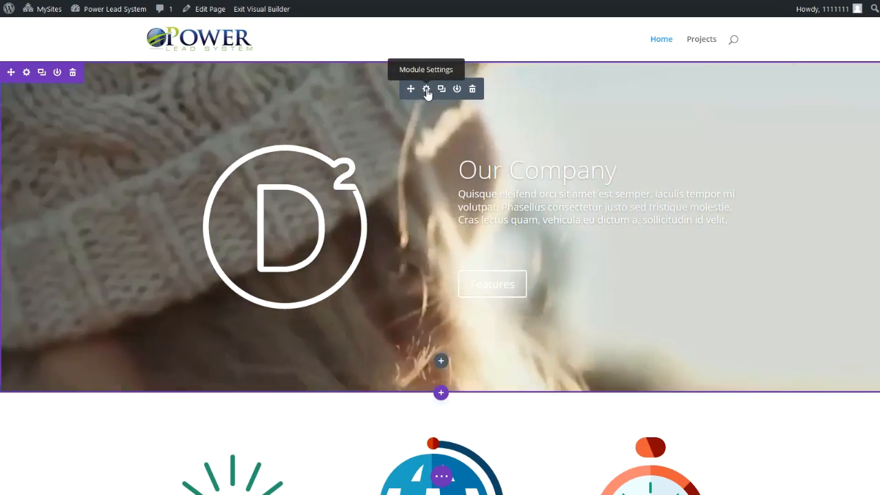
pyautogui.click(427, 90)
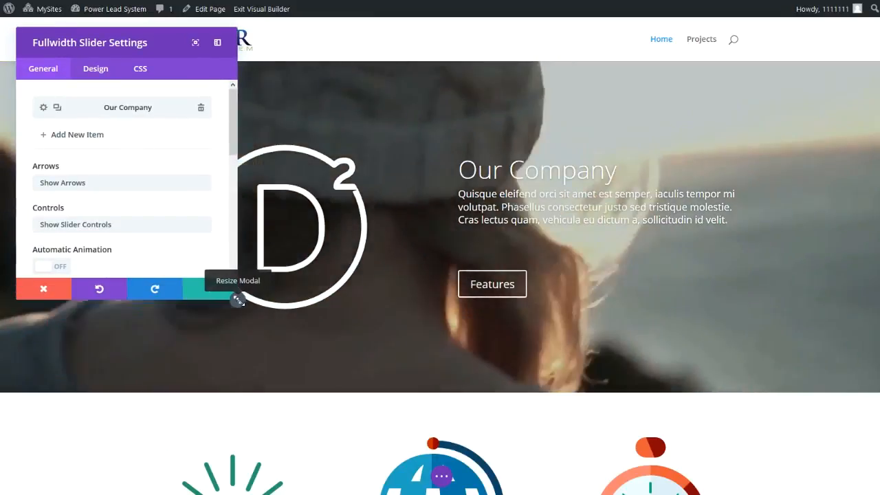
pyautogui.moveTo(235, 299); pyautogui.dragTo(504, 387)
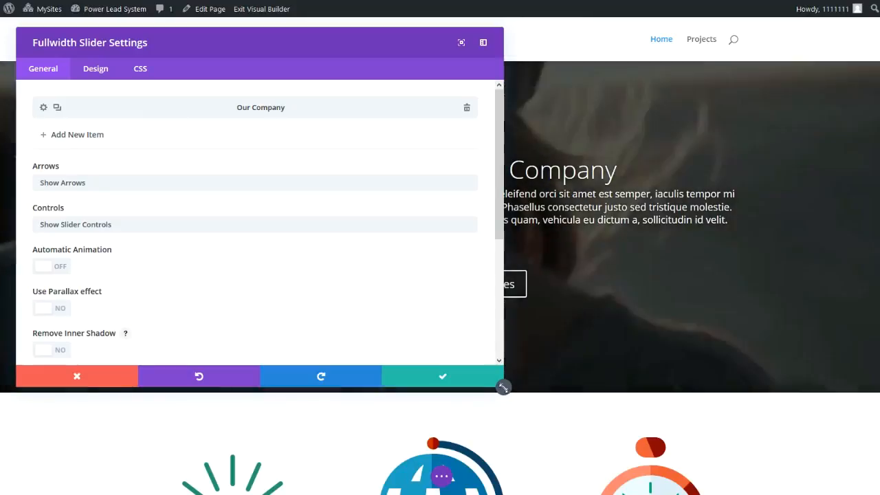
pyautogui.moveTo(504, 387); pyautogui.dragTo(310, 382)
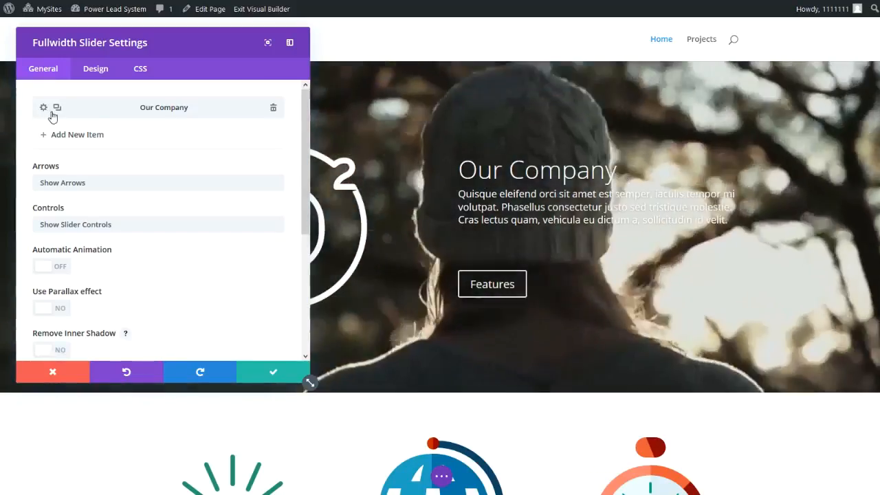
# Open the Our Company slide's settings and set its heading to "The Power Lead System".
pyautogui.click(44, 109)
pyautogui.moveTo(88, 120); pyautogui.dragTo(42, 120)
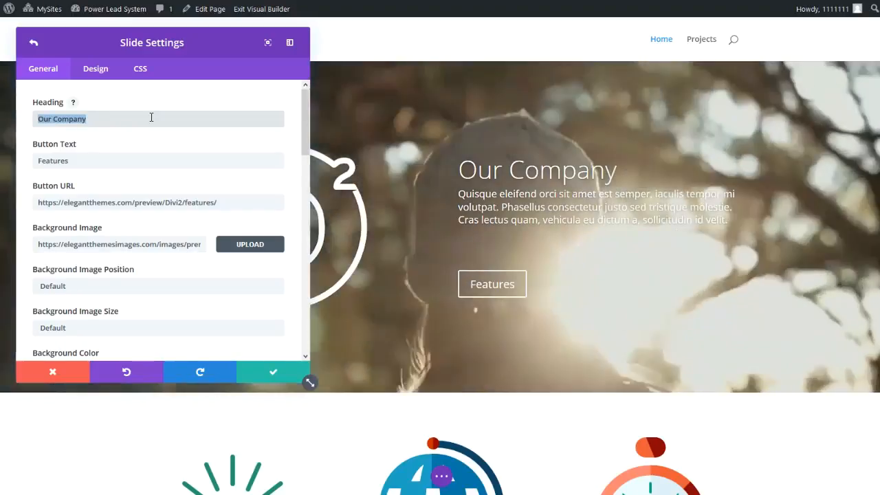
pyautogui.write('The Po')
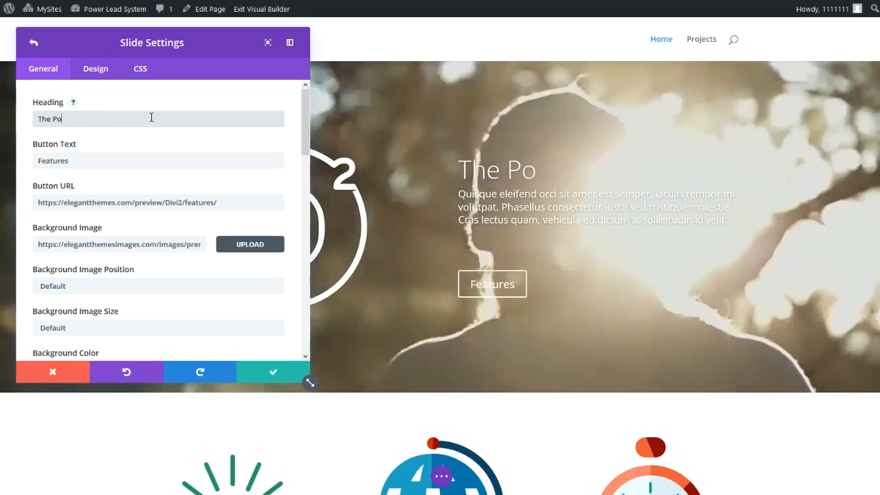
pyautogui.write('wer Lead System')
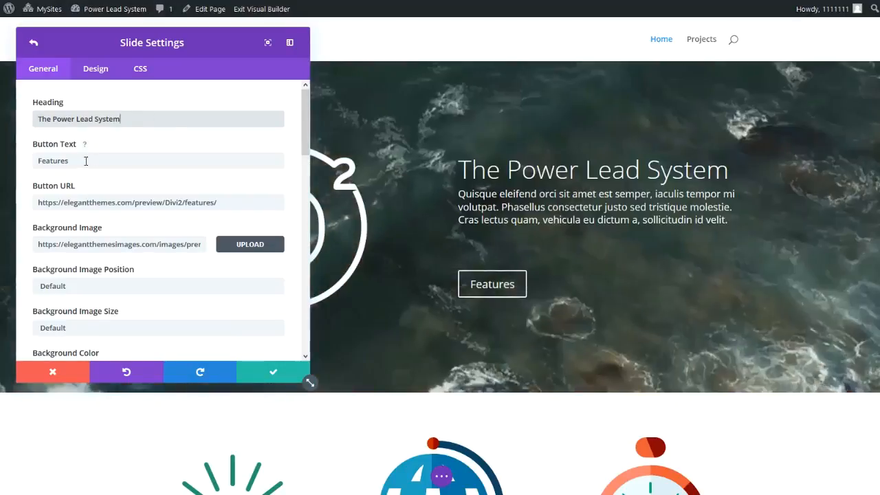
# Change the slide's button text to "Get the Power Lead System".
pyautogui.click(82, 163)
pyautogui.doubleClick(86, 162)
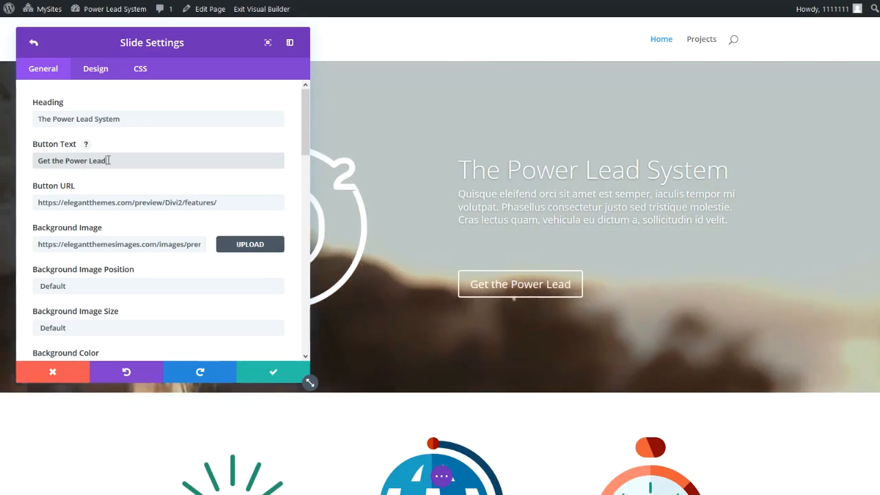
pyautogui.write('System')
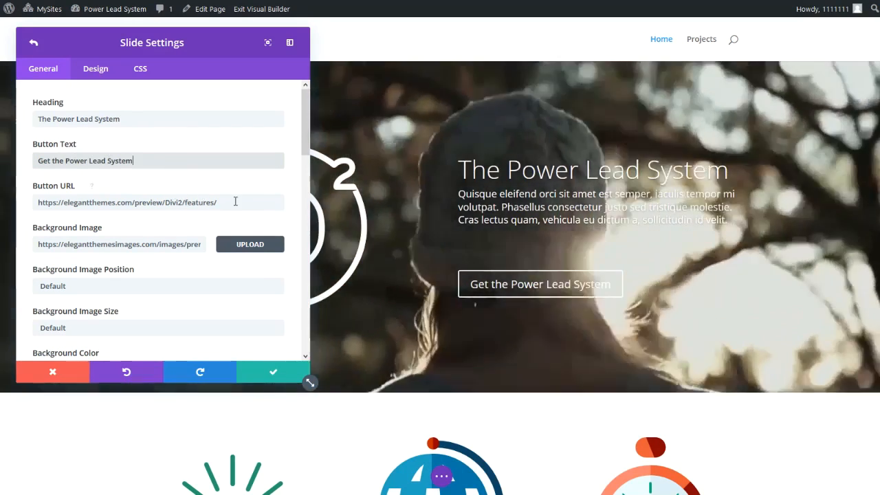
pyautogui.click(235, 201)
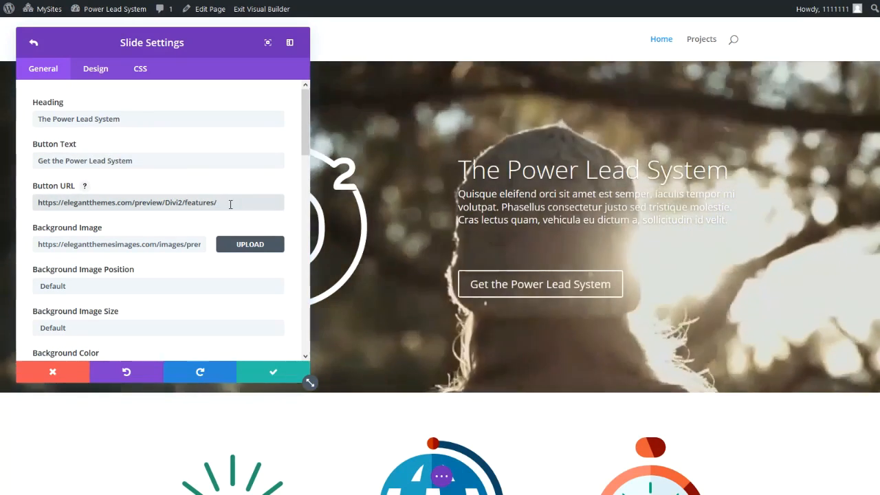
pyautogui.hotkey('ctrl', 'a')
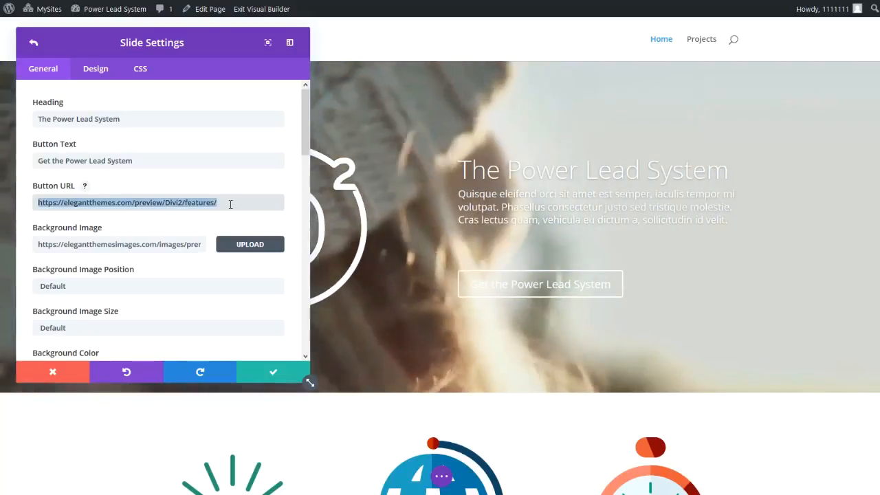
pyautogui.write('ht')
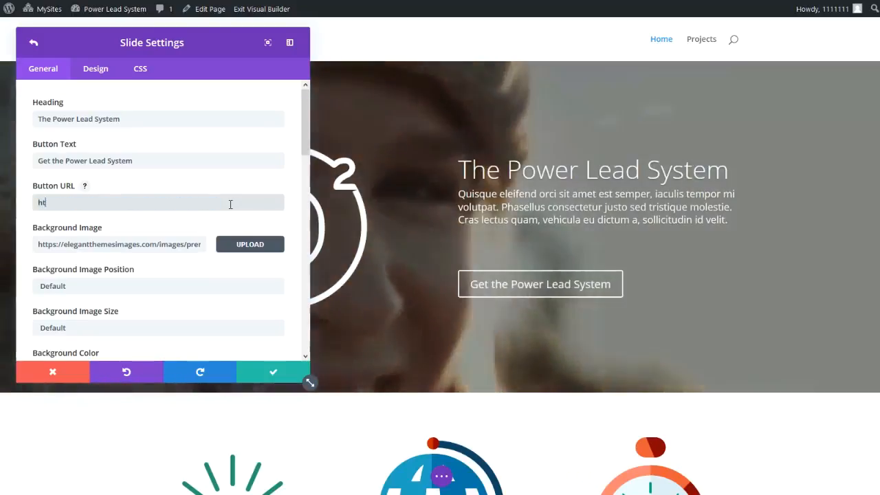
pyautogui.write('tp://')
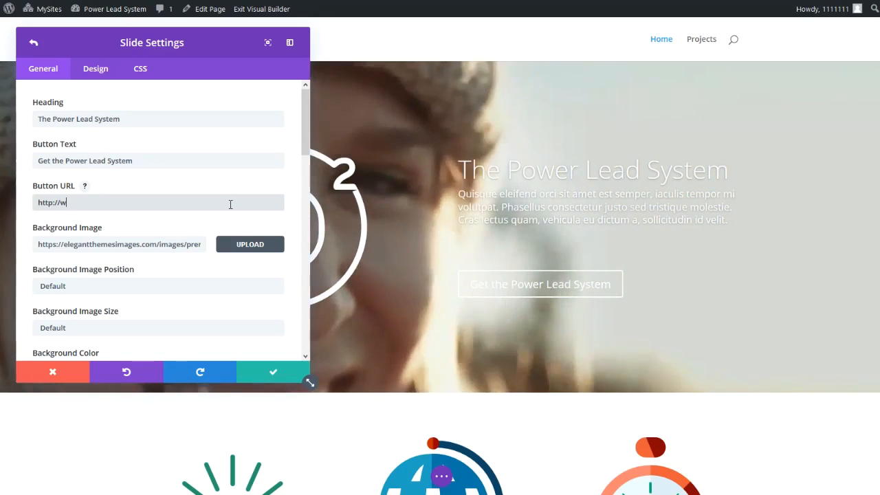
pyautogui.write('ww.power')
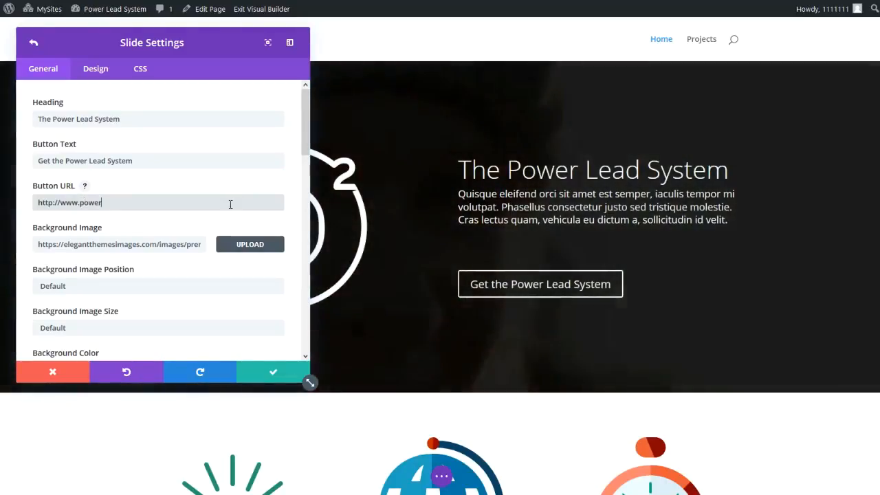
pyautogui.write('leadsys')
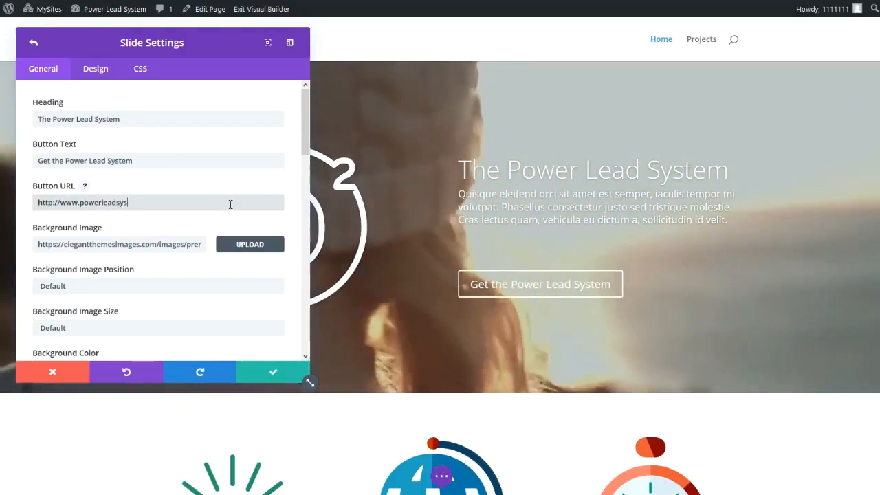
pyautogui.write('tem.net')
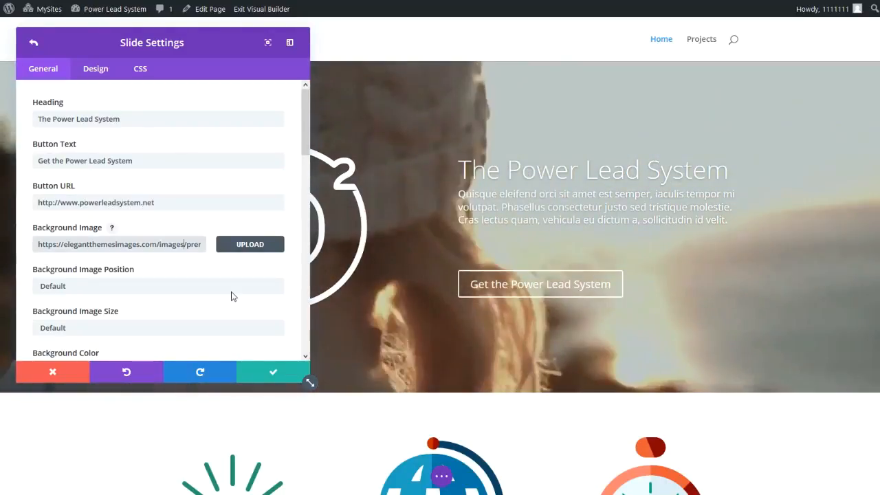
# Upload healthy-lifestyle3.png from the Power Lead System pictures folder and use it as the slide image.
pyautogui.scroll(-3, 232, 292)
pyautogui.scroll(-3, 232, 297)
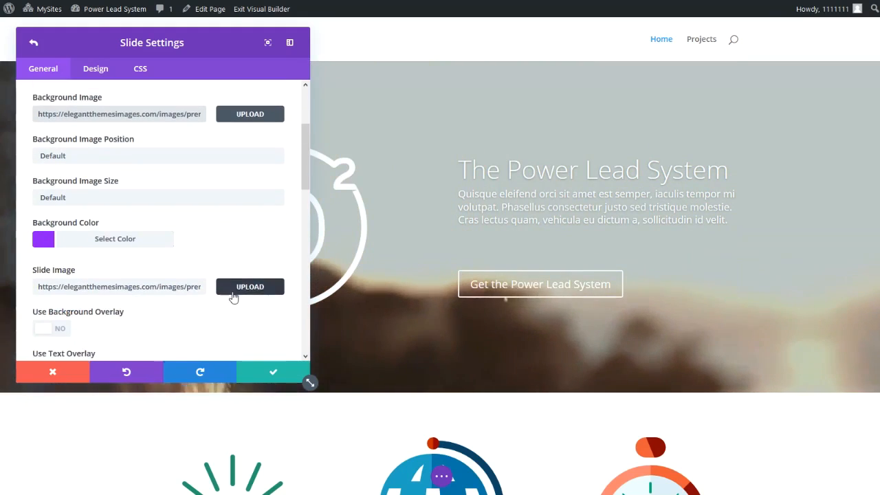
pyautogui.scroll(-4, 232, 294)
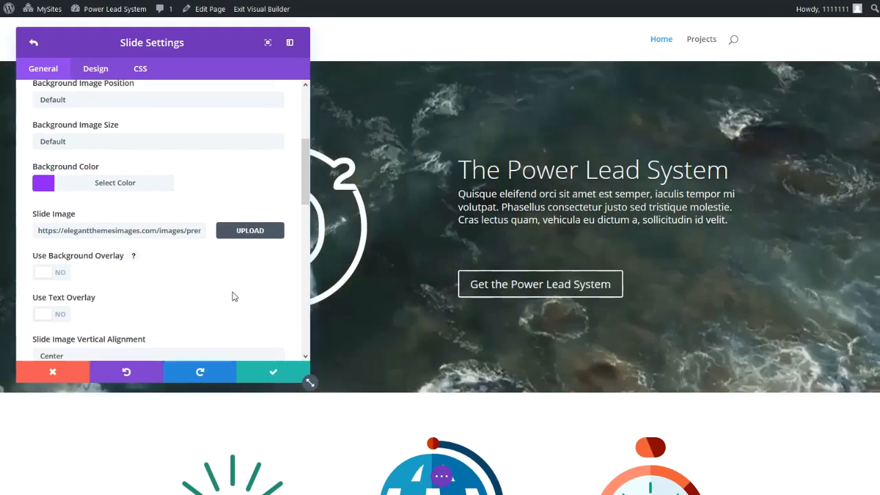
pyautogui.scroll(2, 233, 292)
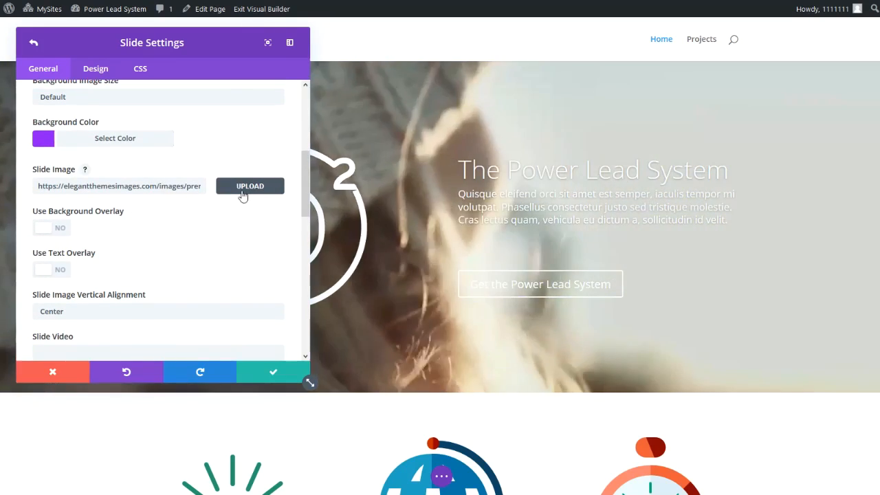
pyautogui.moveTo(208, 42); pyautogui.dragTo(648, 49)
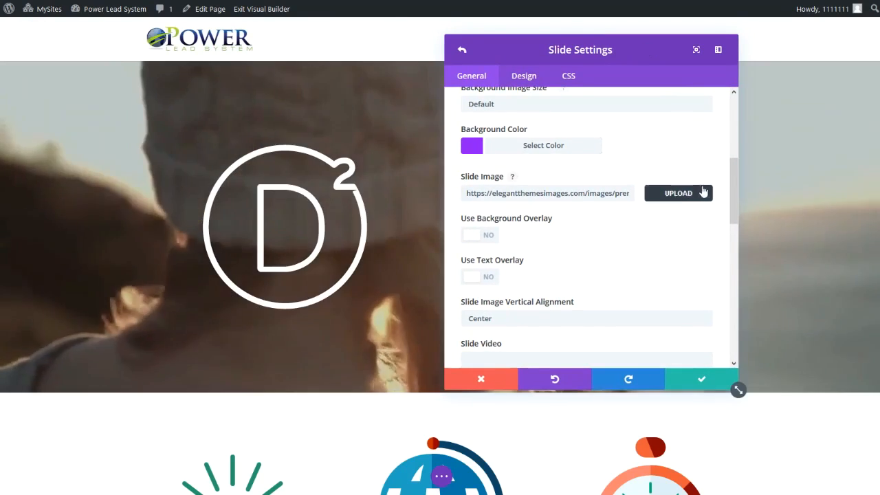
pyautogui.click(678, 195)
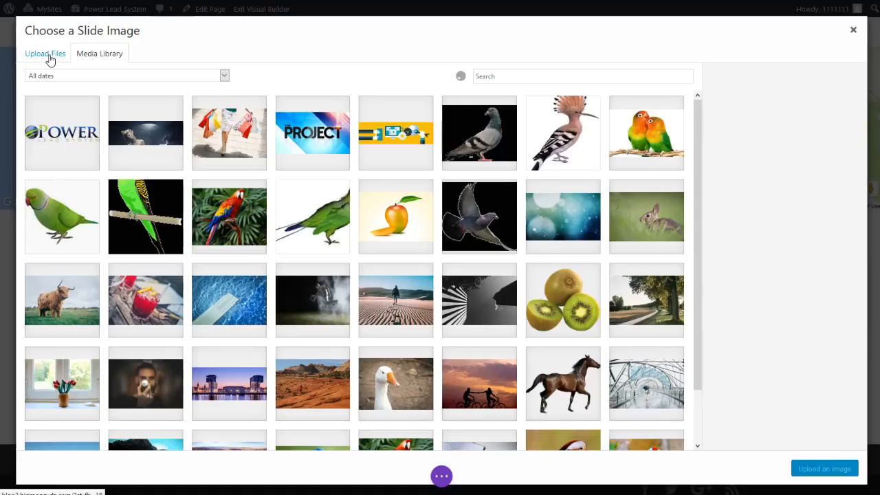
pyautogui.click(49, 60)
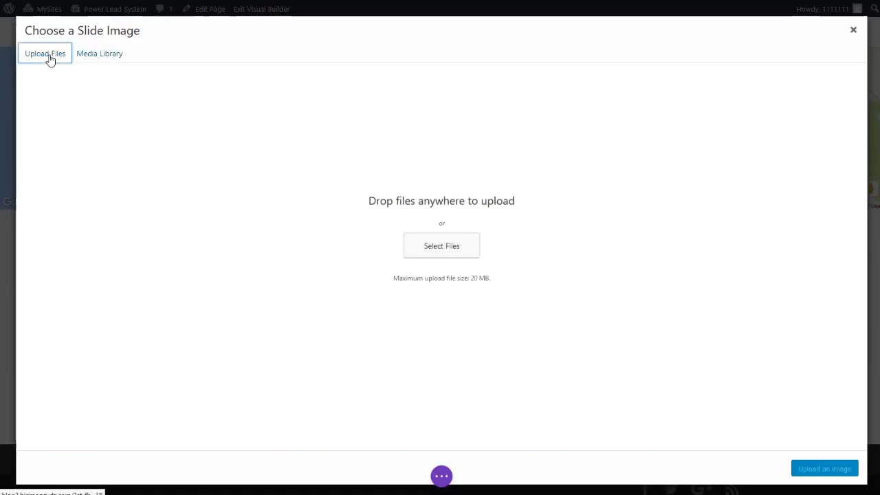
pyautogui.click(454, 247)
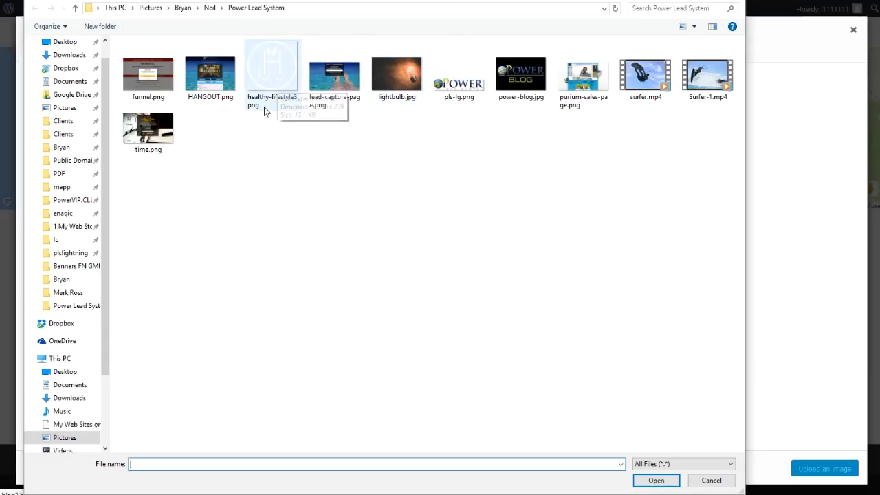
pyautogui.click(280, 69)
pyautogui.click(656, 479)
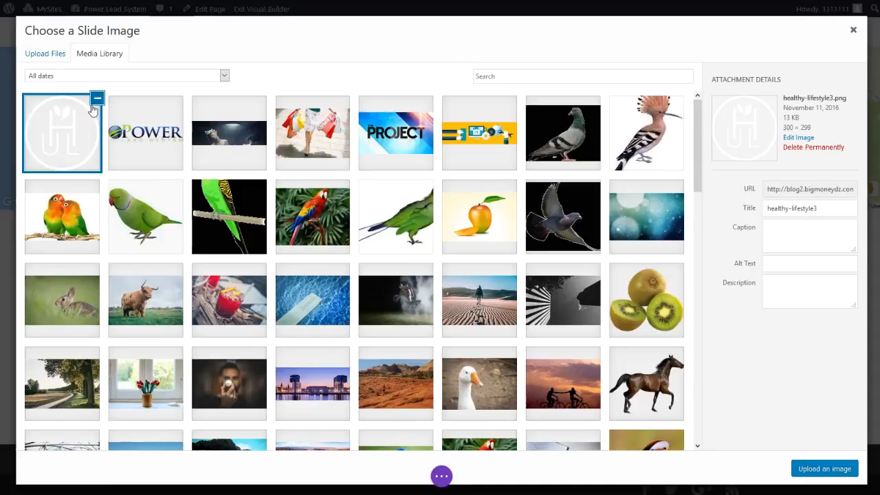
pyautogui.click(832, 470)
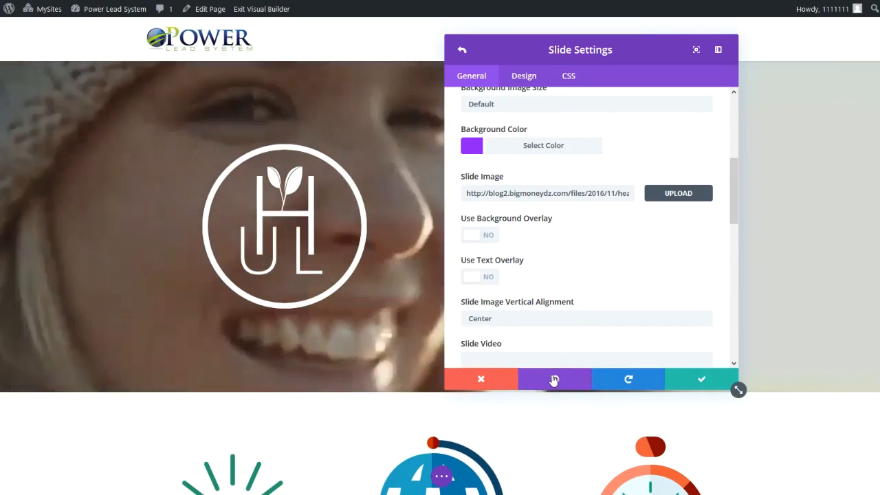
# Set the slide image vertical alignment to Center.
pyautogui.scroll(-3, 634, 244)
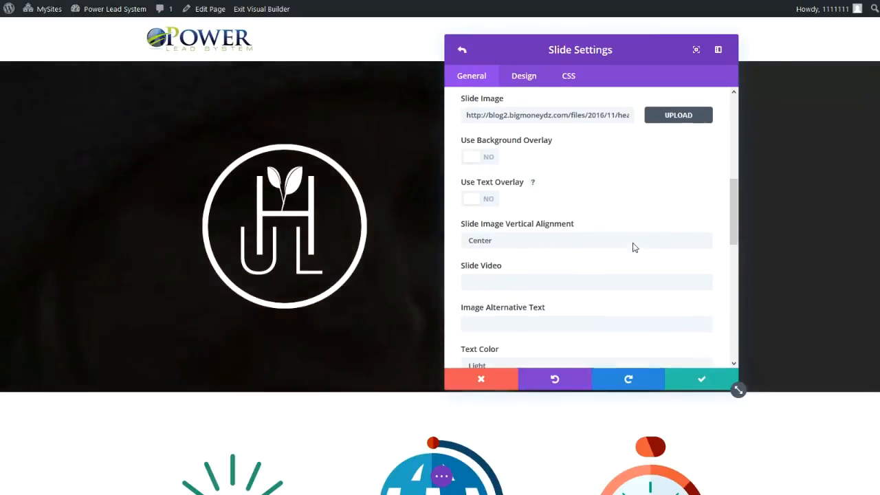
pyautogui.scroll(-1, 633, 244)
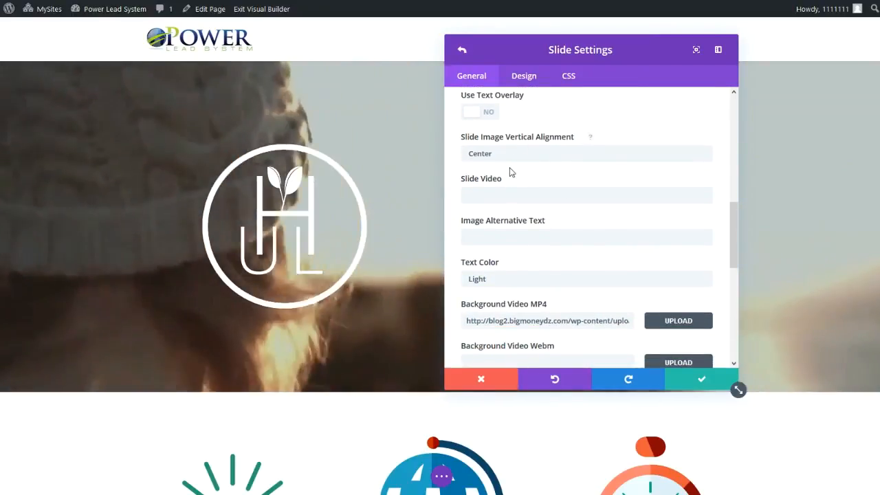
pyautogui.click(507, 156)
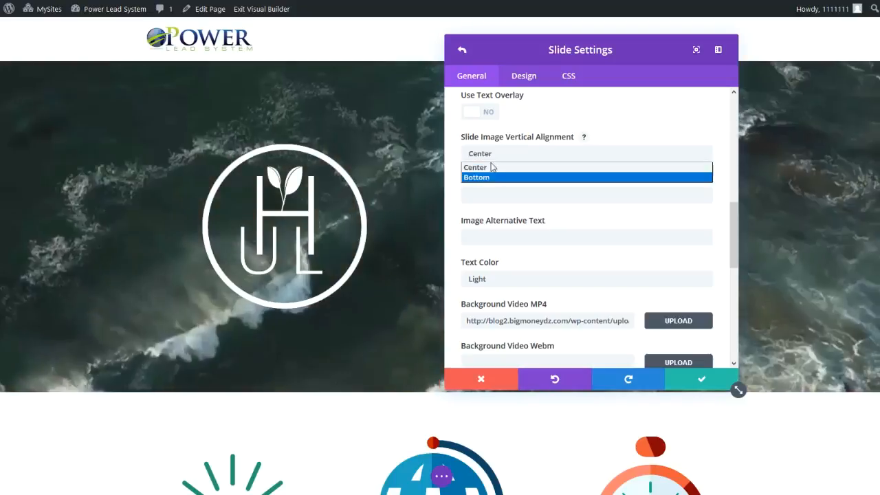
pyautogui.click(493, 167)
# Try the Dark text color for the slide, then switch it back to Light.
pyautogui.scroll(-1, 501, 244)
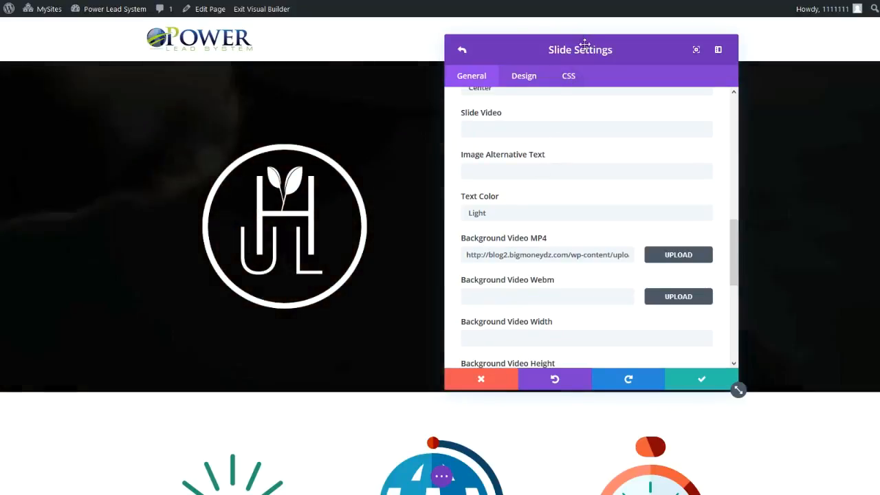
pyautogui.moveTo(527, 35); pyautogui.dragTo(116, 14)
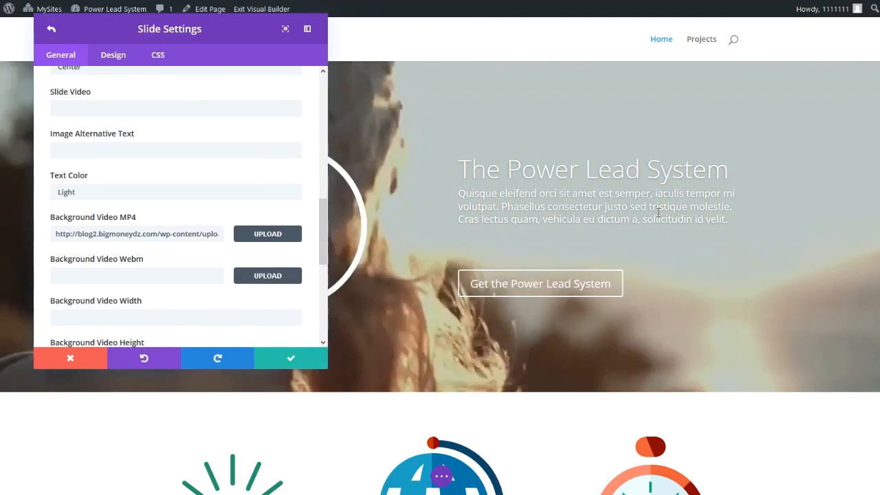
pyautogui.click(75, 195)
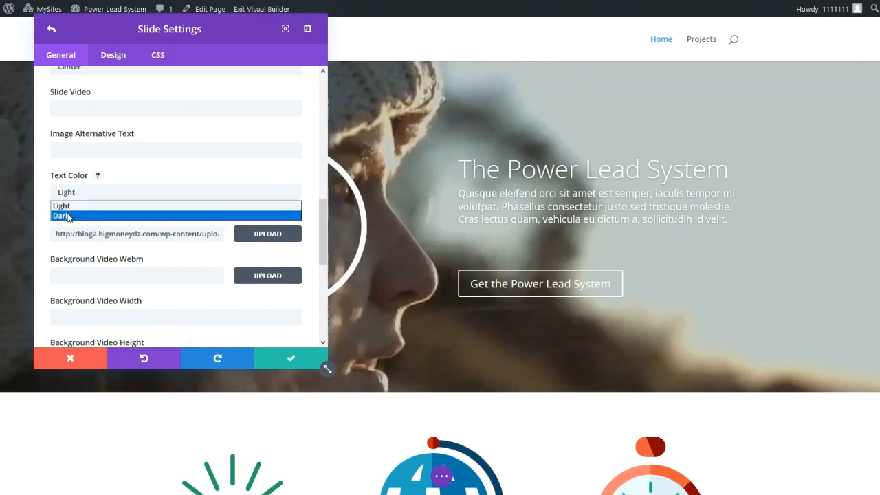
pyautogui.click(69, 217)
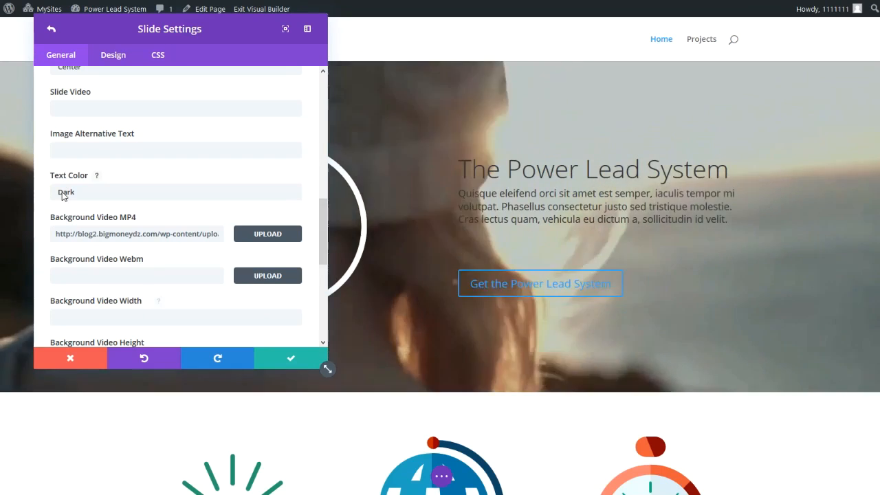
pyautogui.click(65, 194)
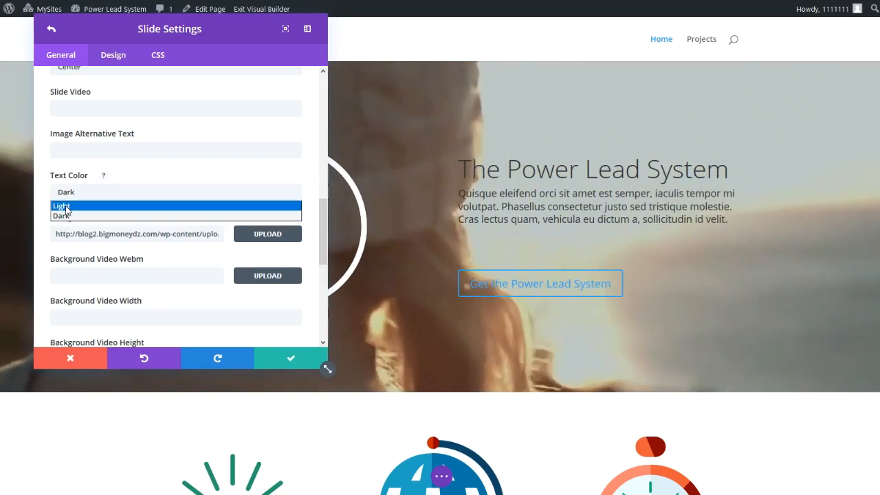
pyautogui.click(66, 210)
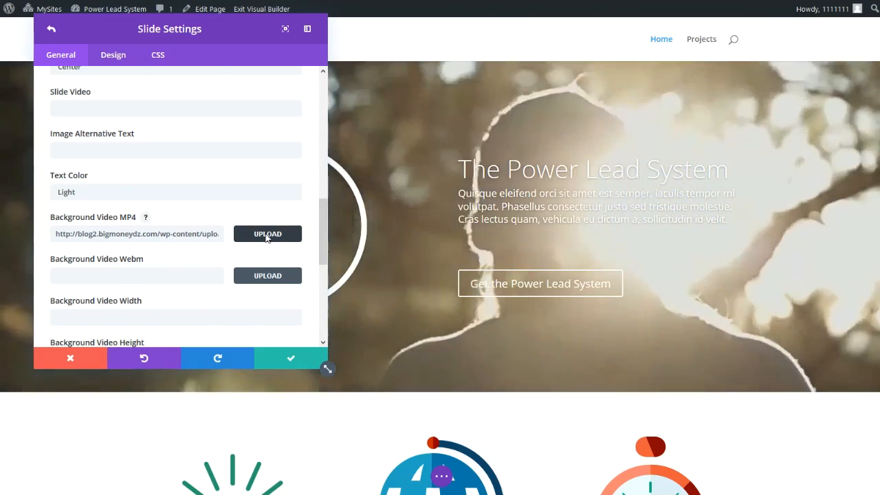
# Set the slide's Background Video MP4 to fromLAtoLA-HD2.mp4 from the media library.
pyautogui.click(267, 234)
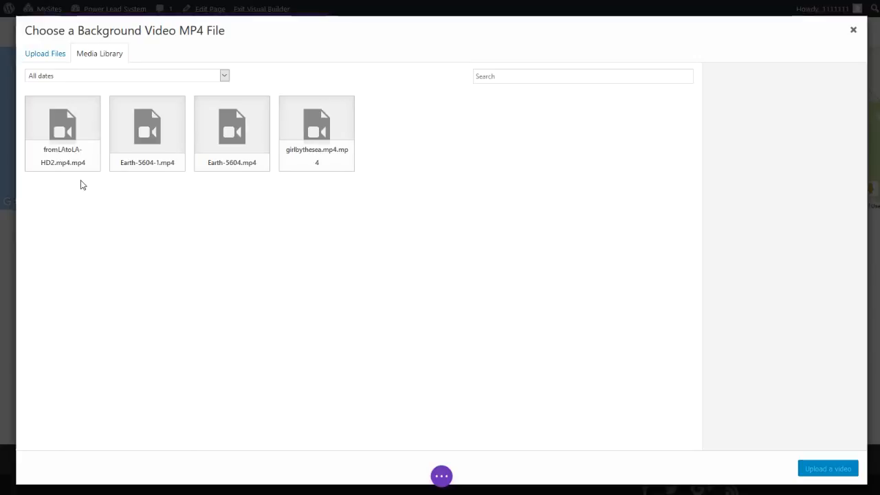
pyautogui.click(72, 140)
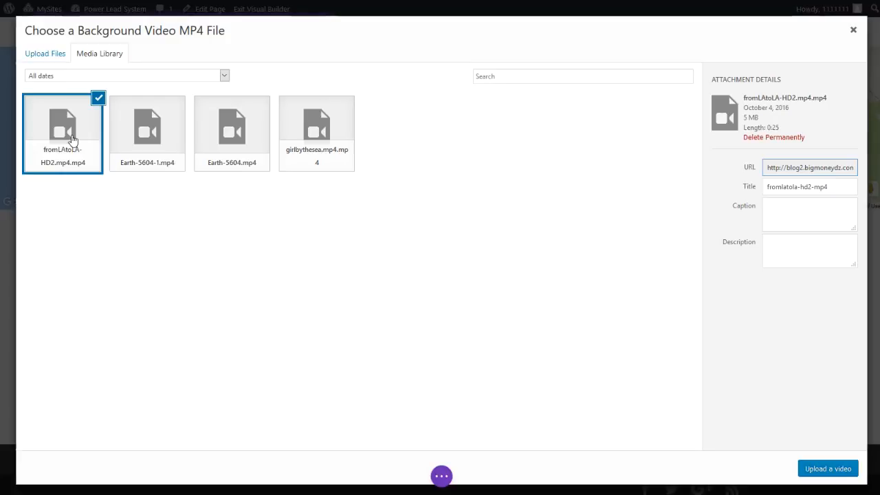
pyautogui.click(828, 469)
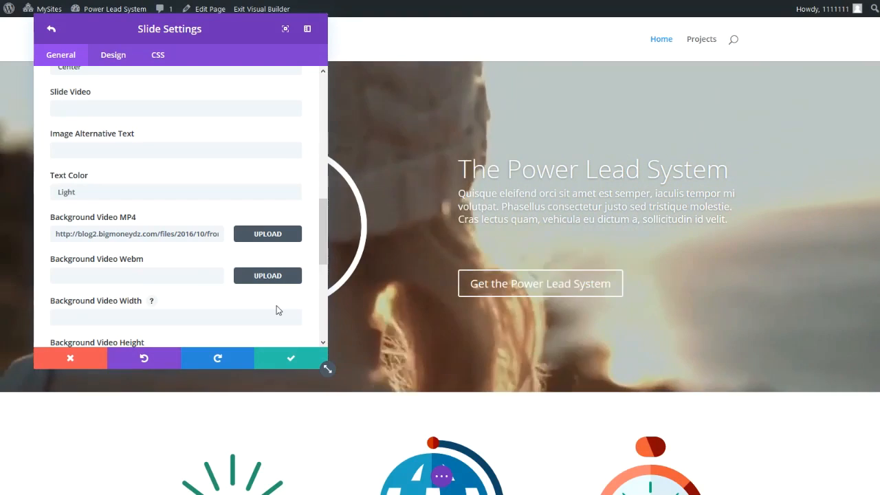
# Try enabling Pause Video for the slide, then switch it back off.
pyautogui.scroll(-4, 231, 295)
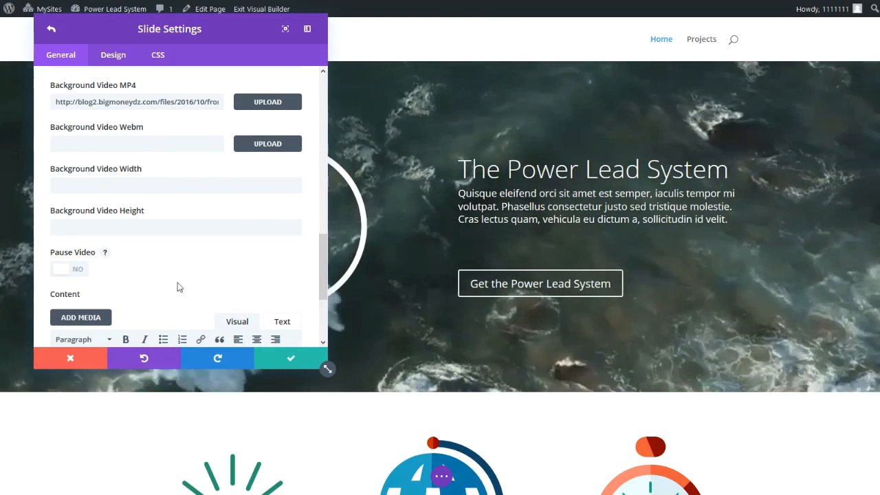
pyautogui.scroll(-2, 196, 287)
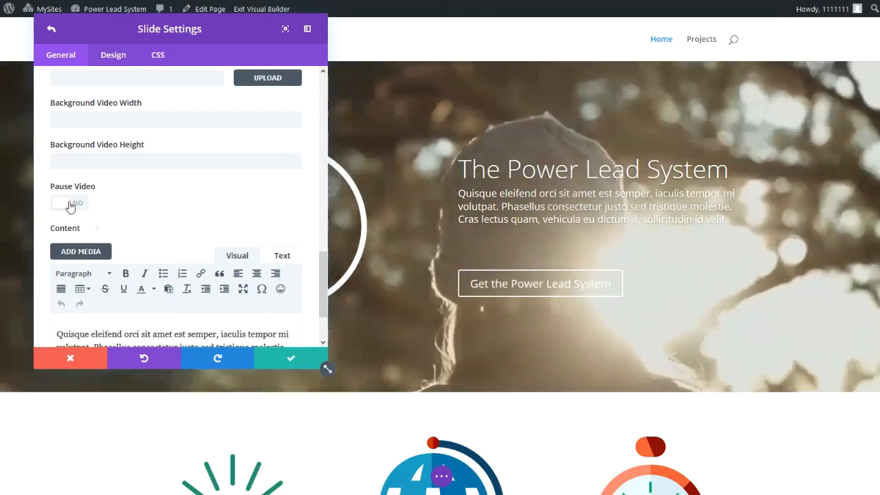
pyautogui.click(68, 204)
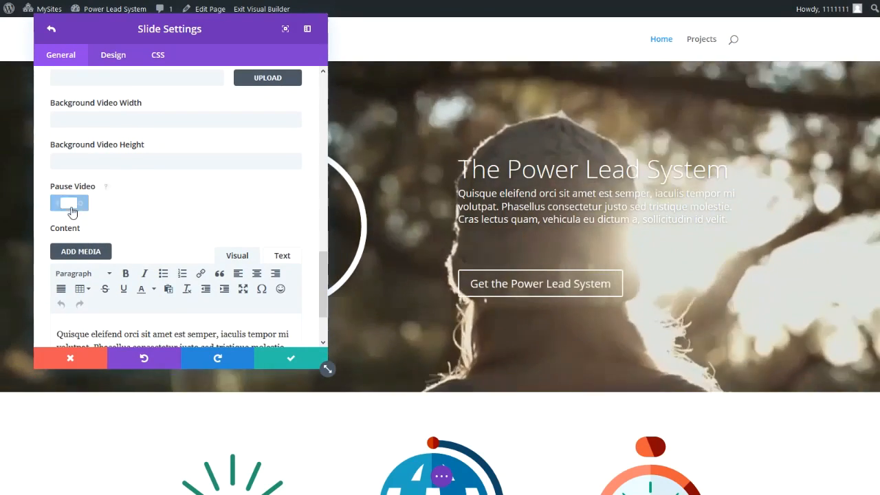
pyautogui.click(69, 204)
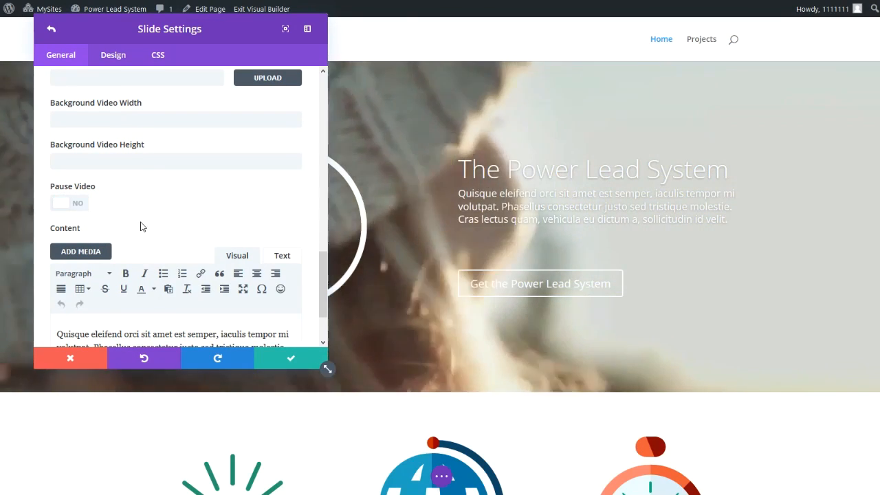
# Replace the slide content with "The Power Lead System is the most powerful marketing too on the internet." and save the slide.
pyautogui.scroll(-2, 186, 226)
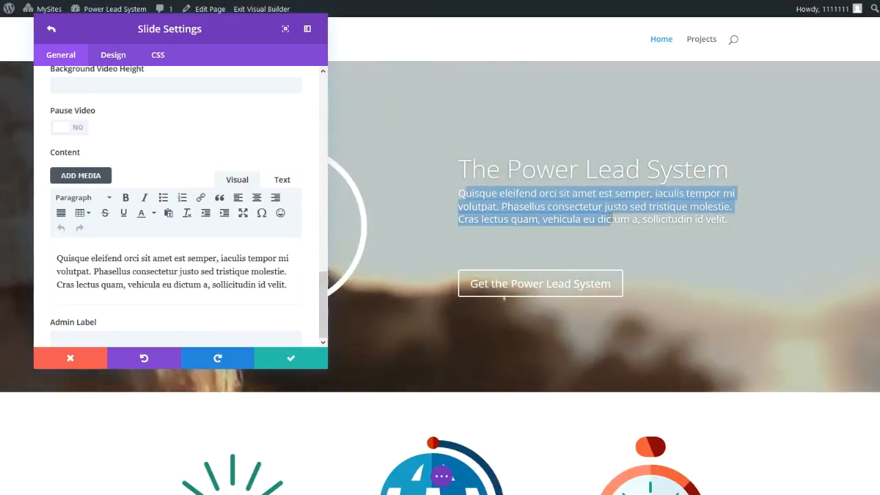
pyautogui.click(55, 259)
pyautogui.moveTo(55, 259); pyautogui.dragTo(275, 287)
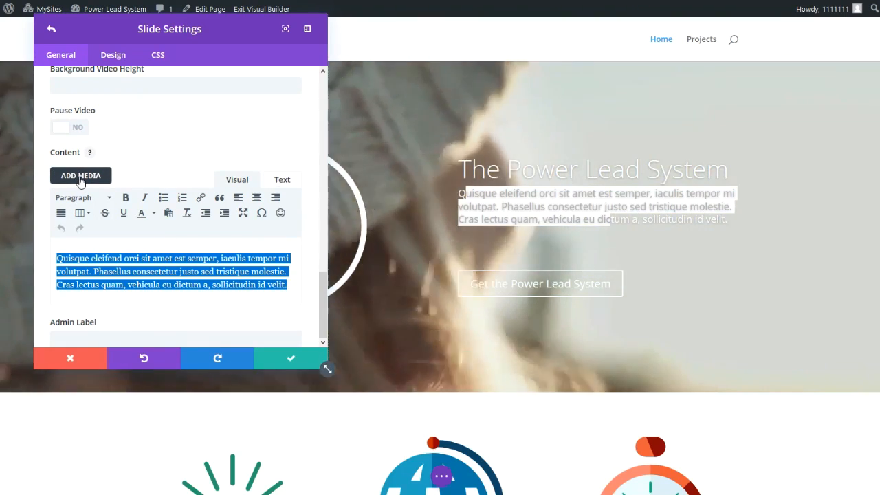
pyautogui.click(163, 271)
pyautogui.hotkey('ctrl', 'a')
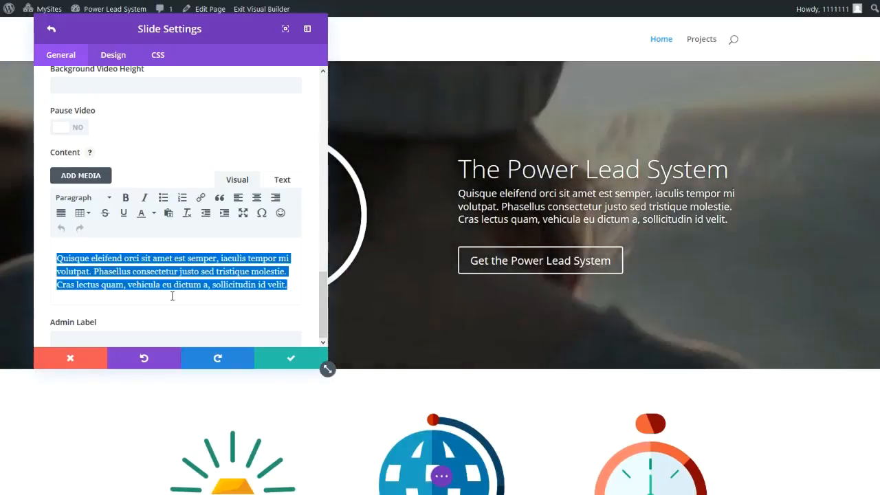
pyautogui.write('The Power Lead')
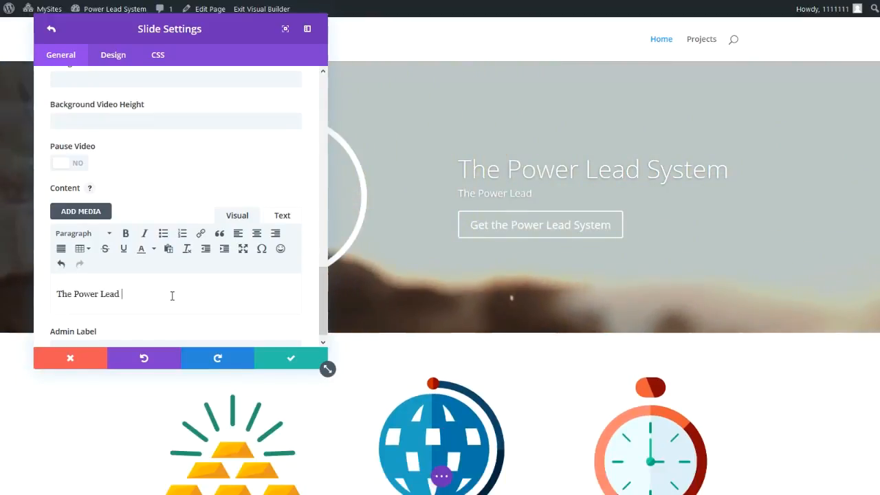
pyautogui.write(' System is the')
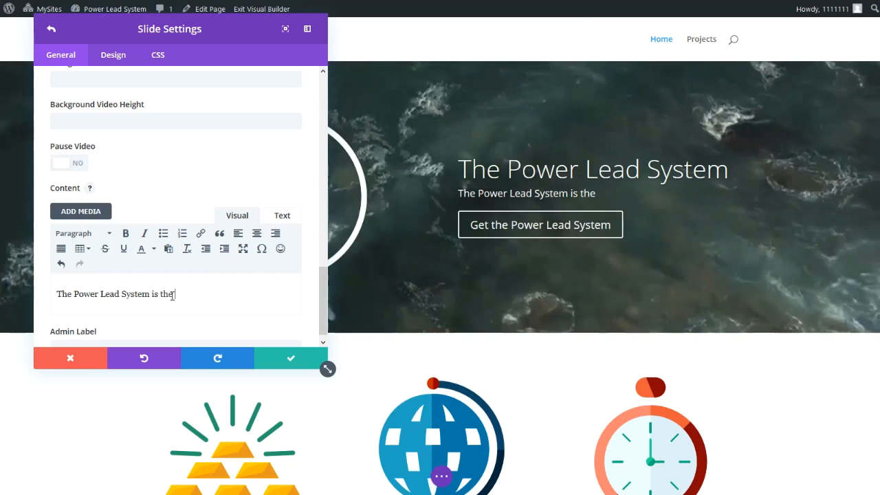
pyautogui.write(' most pow')
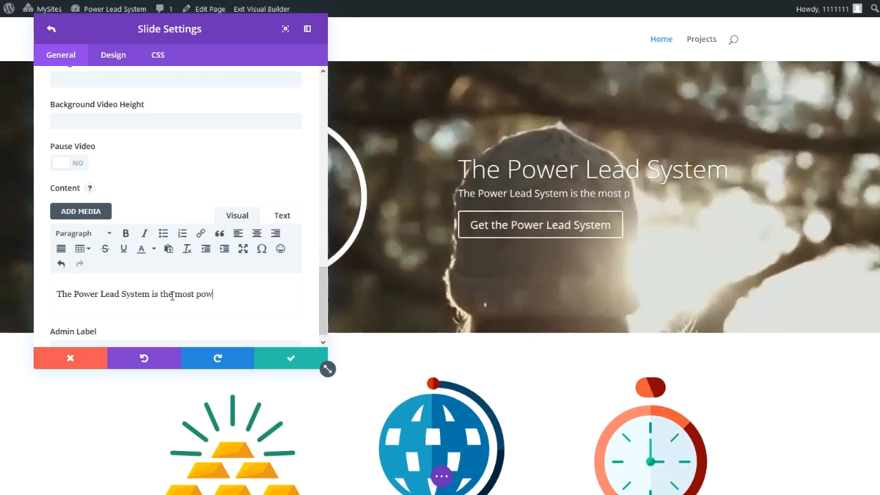
pyautogui.write('erful')
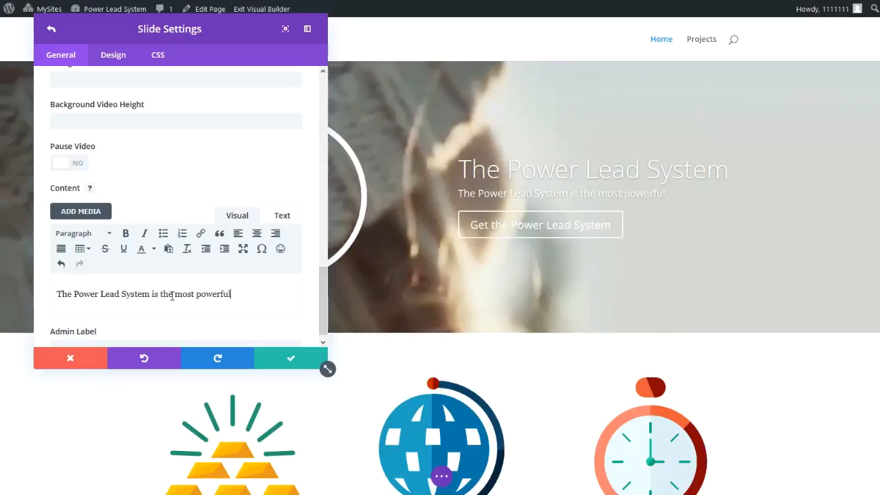
pyautogui.write(' m')
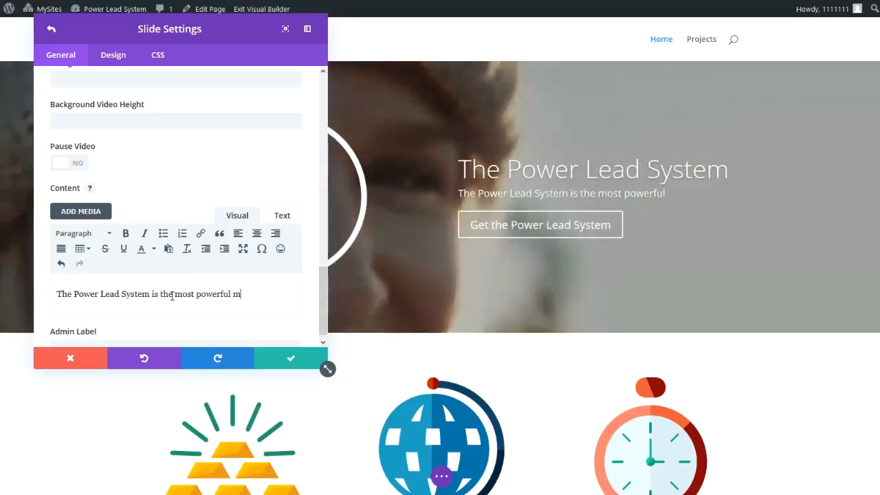
pyautogui.write('arketing to')
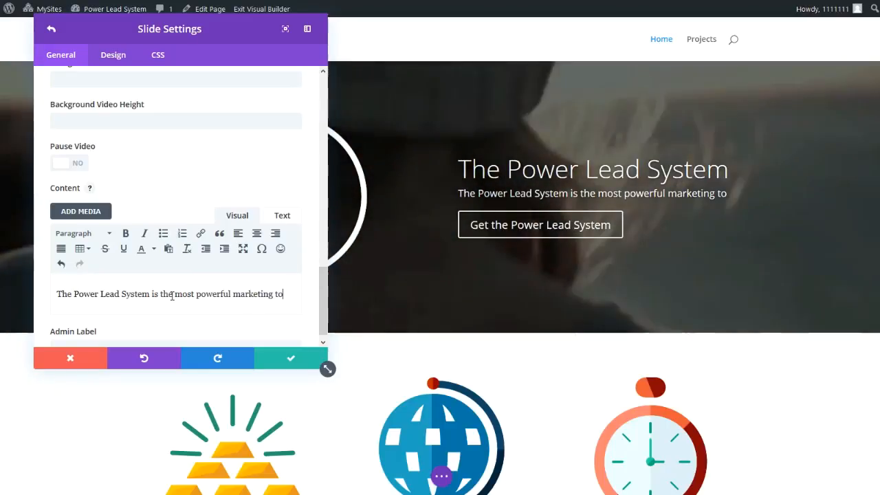
pyautogui.write('o on the i')
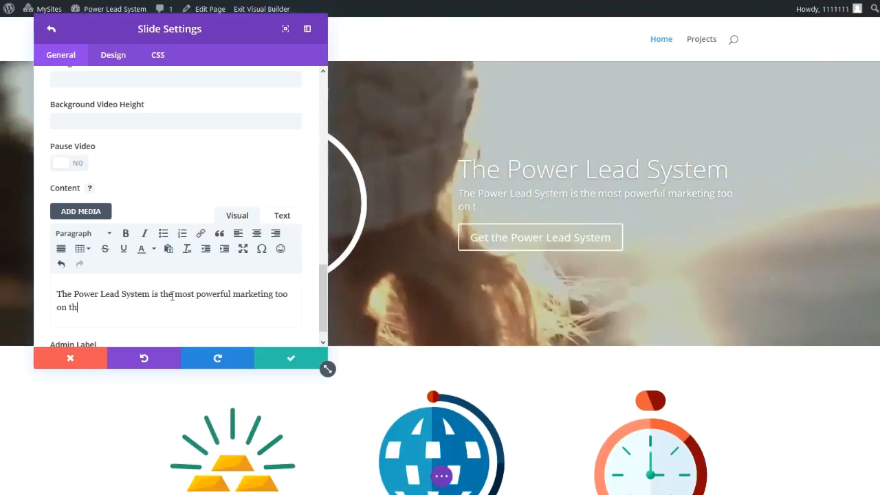
pyautogui.write('nternet.')
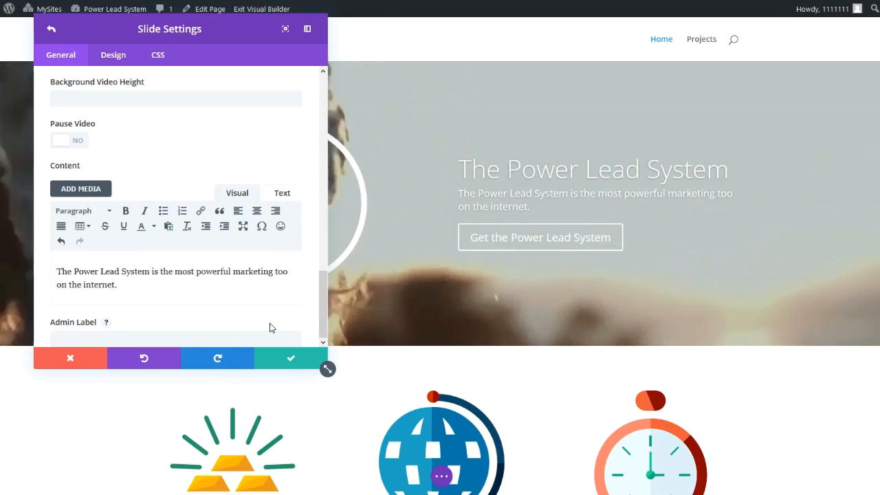
pyautogui.click(291, 358)
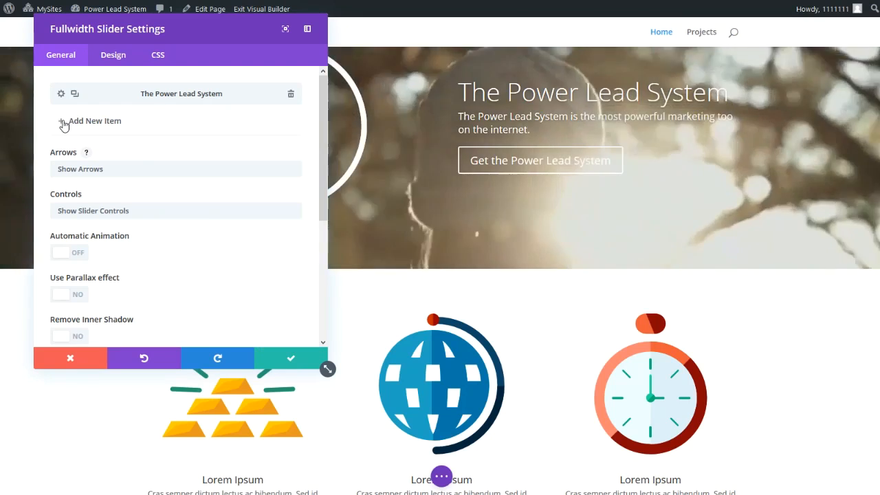
# Add a new item to the fullwidth slider to create a second slide.
pyautogui.click(64, 123)
pyautogui.scroll(-3, 227, 255)
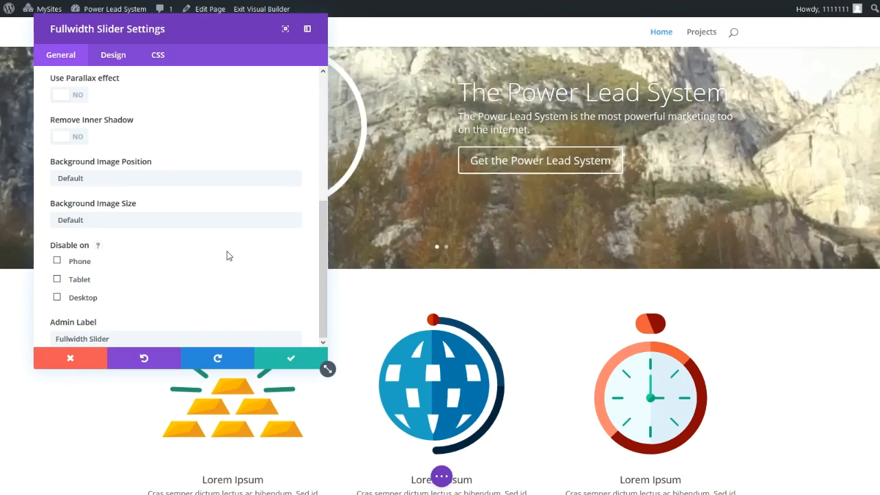
pyautogui.scroll(4, 227, 255)
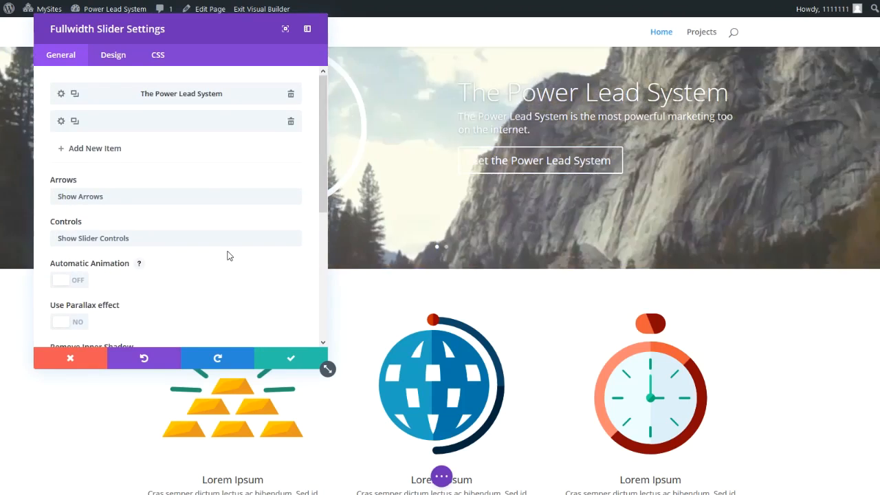
pyautogui.scroll(-3, 208, 174)
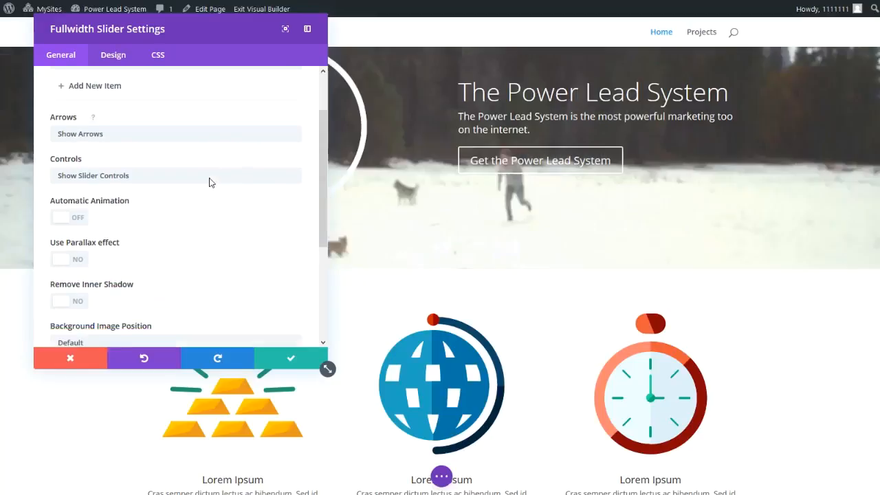
pyautogui.scroll(2, 212, 184)
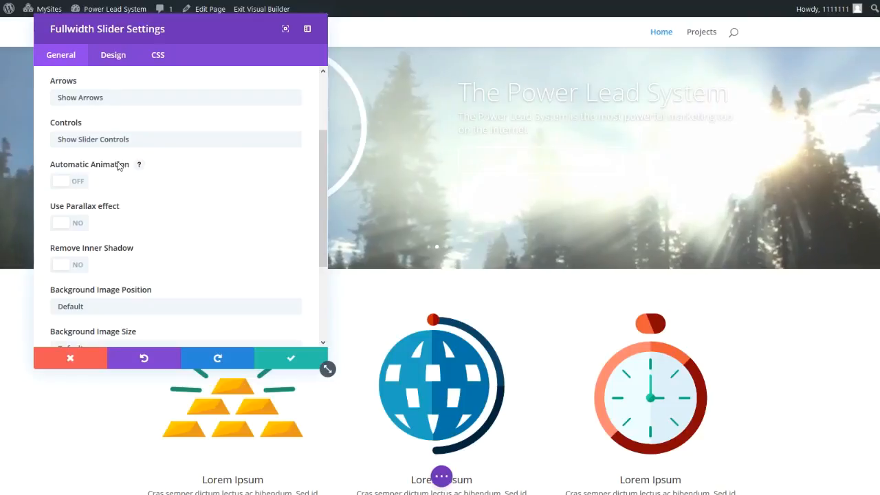
# Turn on Automatic Animation for the slider at 7000 ms and save the slider settings.
pyautogui.click(81, 183)
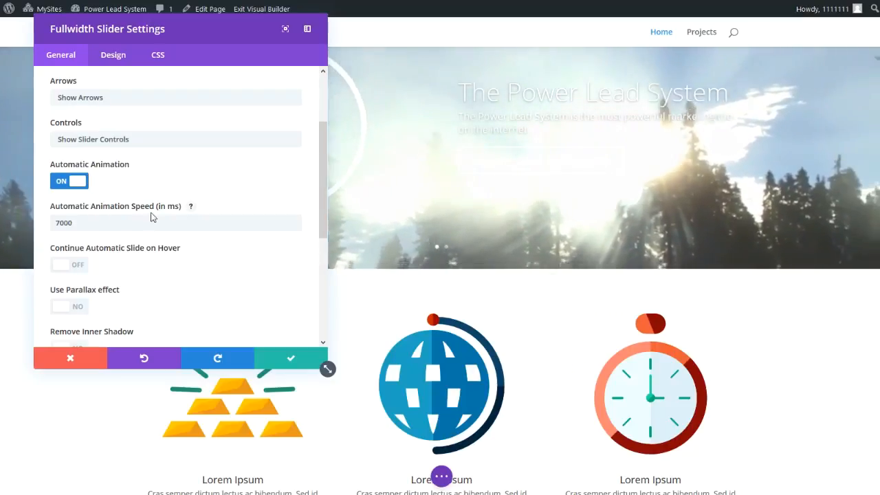
pyautogui.click(61, 222)
pyautogui.doubleClick(57, 222)
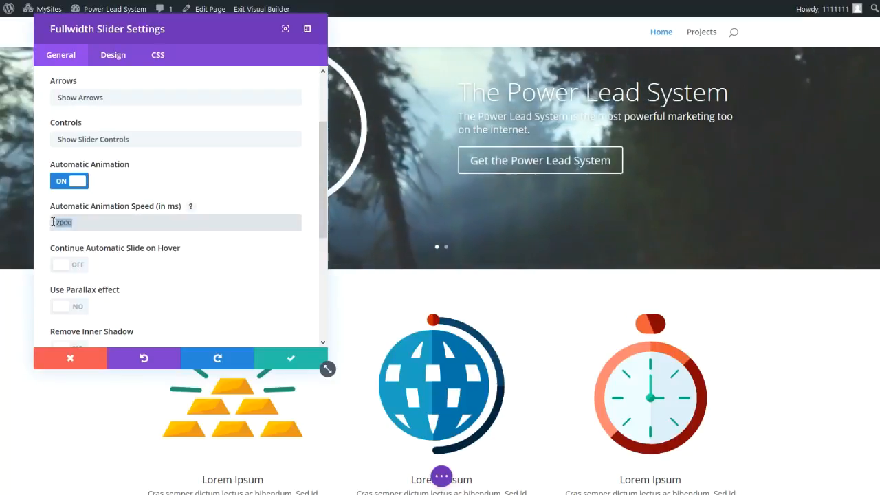
pyautogui.click(98, 224)
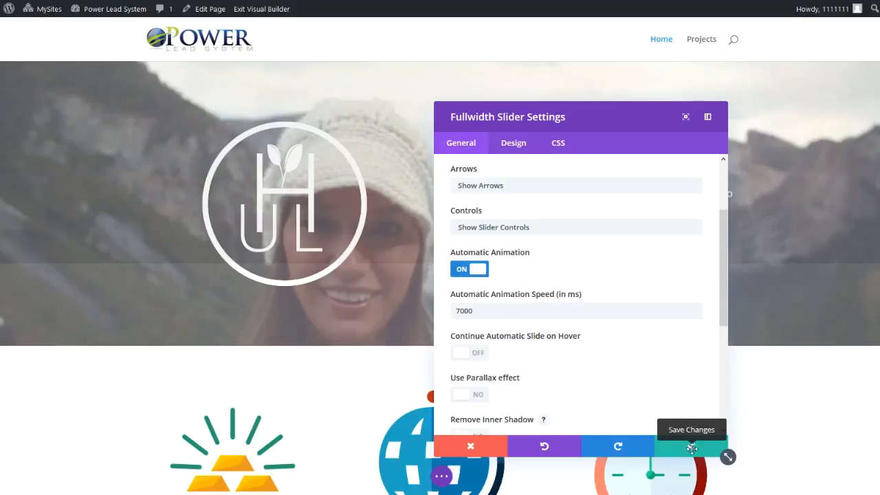
pyautogui.click(692, 448)
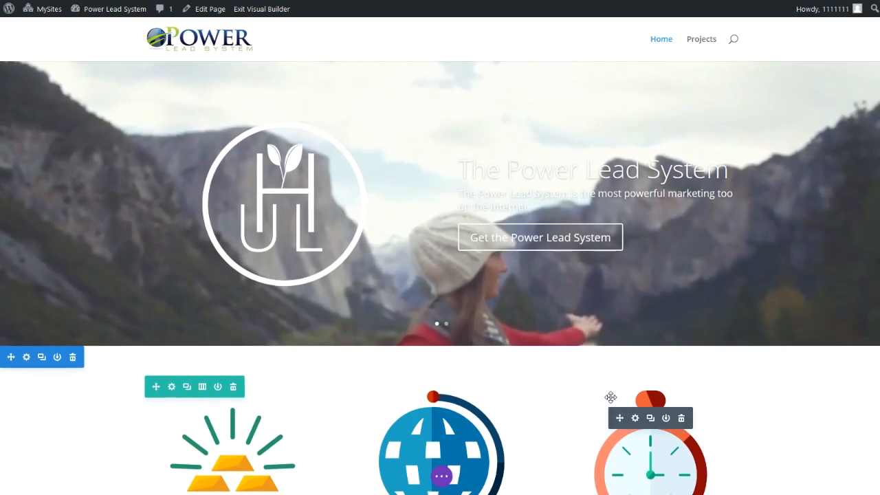
# Exit the Visual Builder and return to the page's backend Divi Builder editor.
pyautogui.scroll(-3, 151, 295)
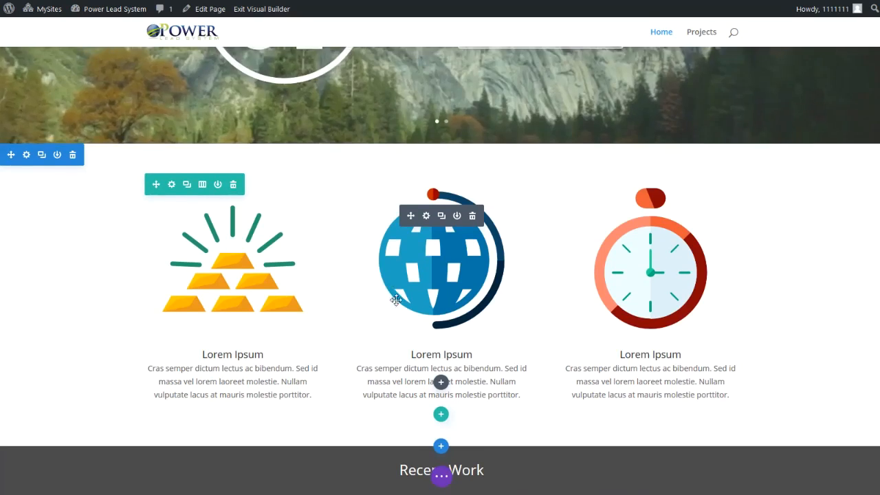
pyautogui.scroll(1, 395, 299)
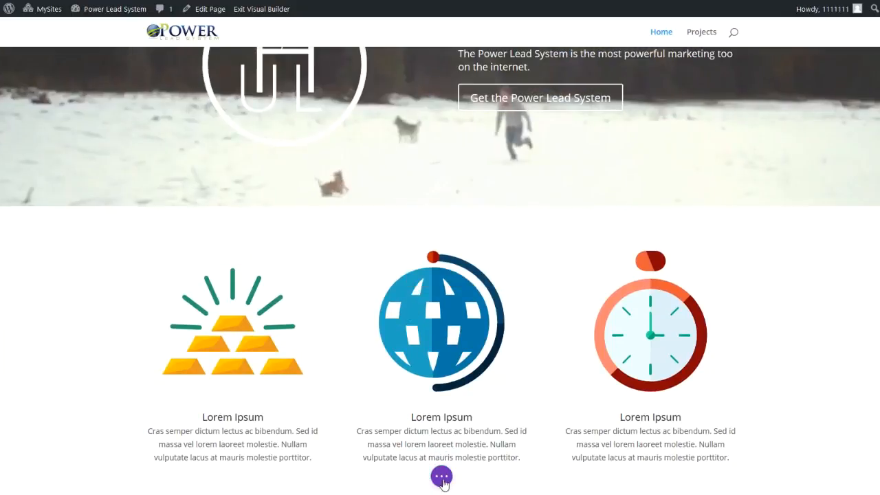
pyautogui.scroll(-1, 442, 478)
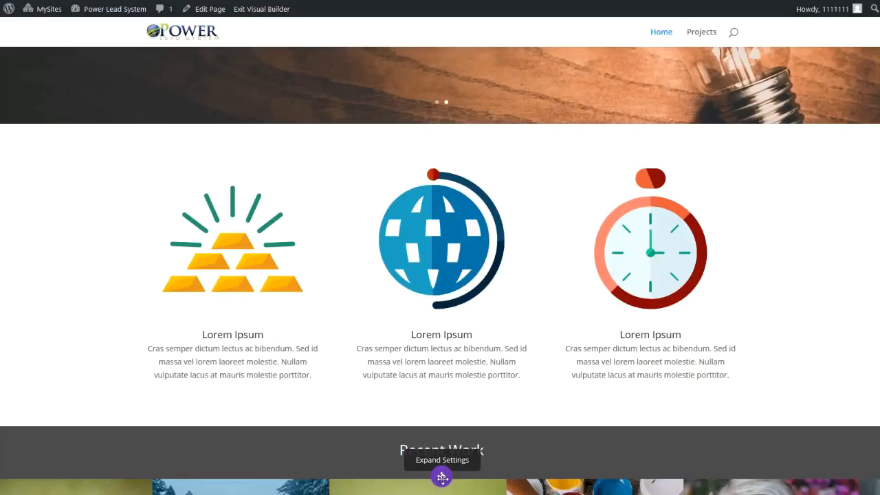
pyautogui.click(442, 478)
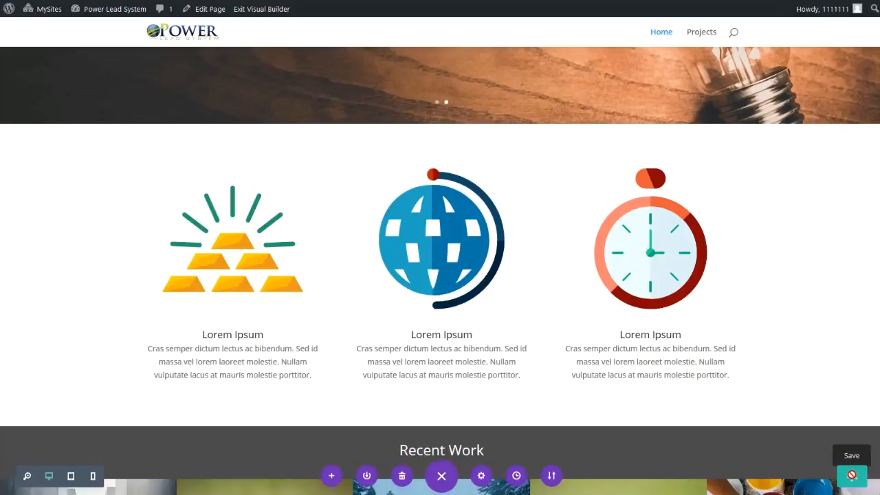
pyautogui.scroll(1, 442, 413)
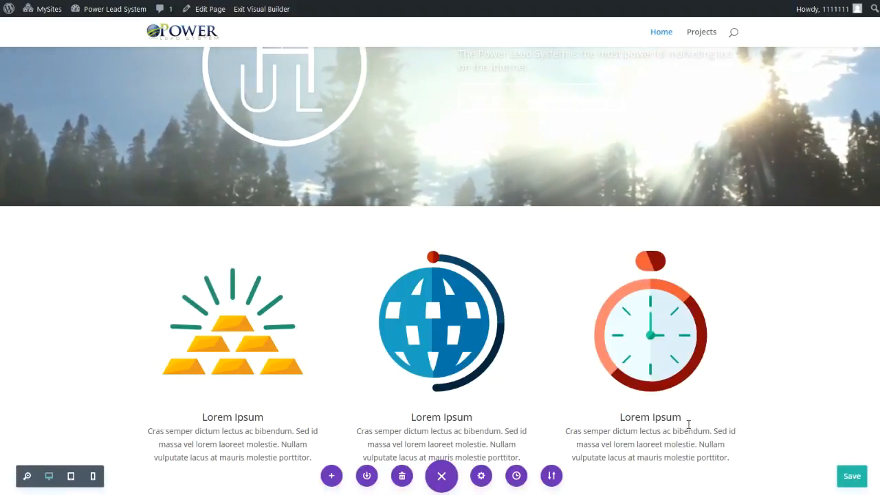
pyautogui.scroll(2, 414, 389)
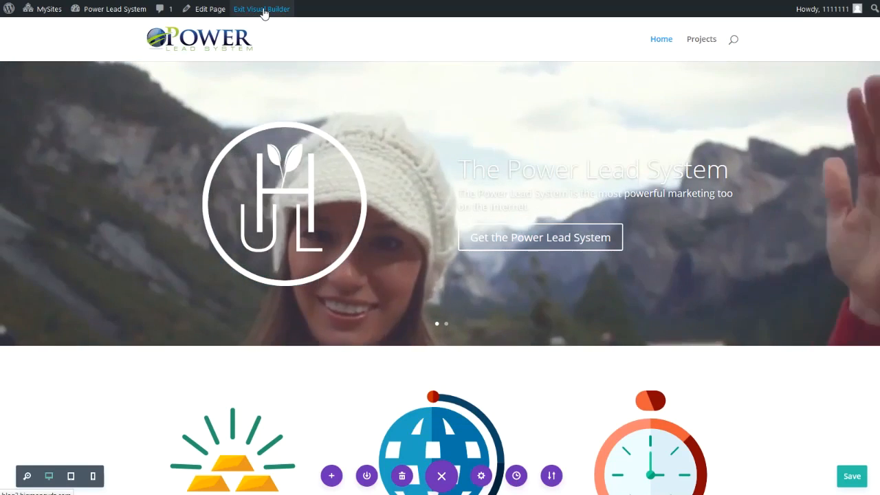
pyautogui.click(263, 9)
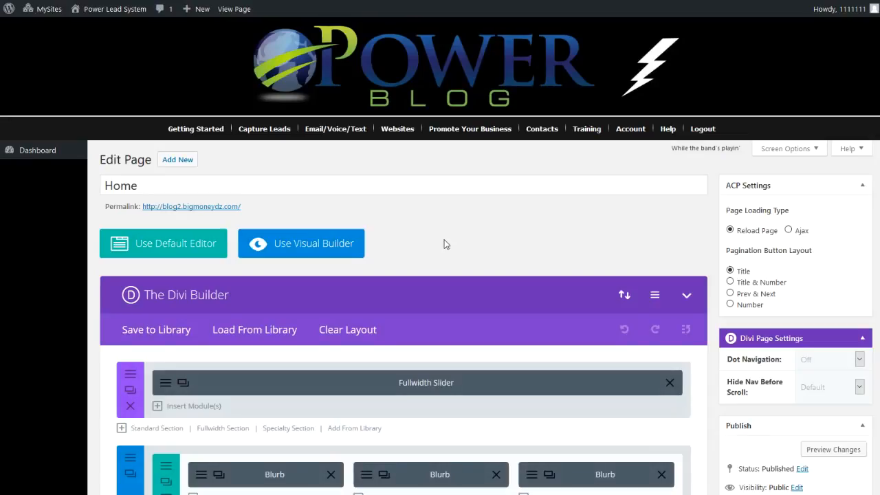
pyautogui.scroll(-1, 444, 240)
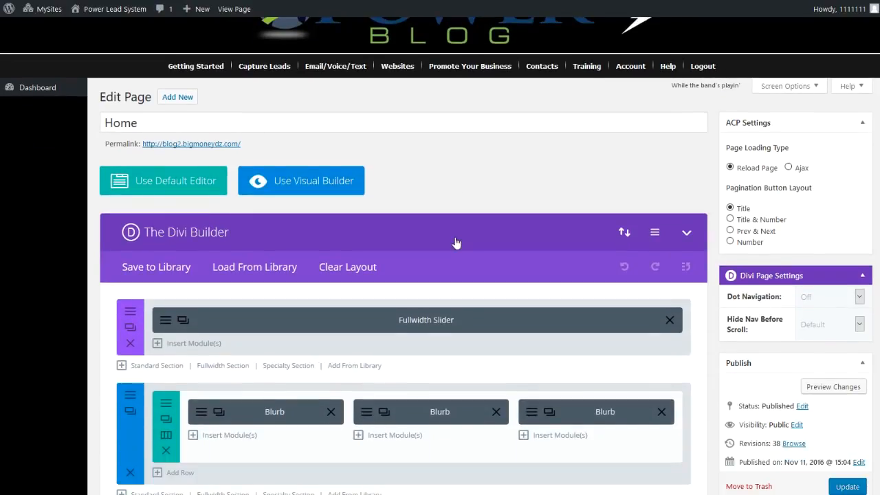
pyautogui.scroll(-1, 455, 243)
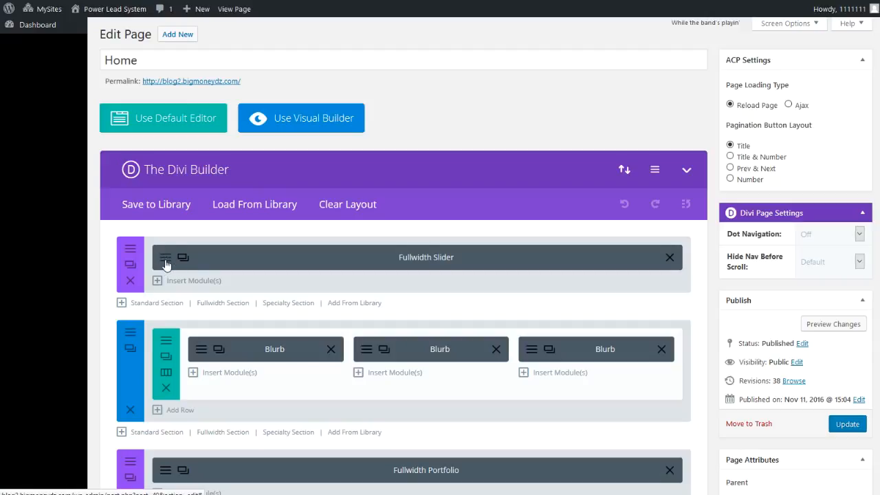
# Open the fullwidth slider module's settings and review its slide list and options.
pyautogui.click(165, 265)
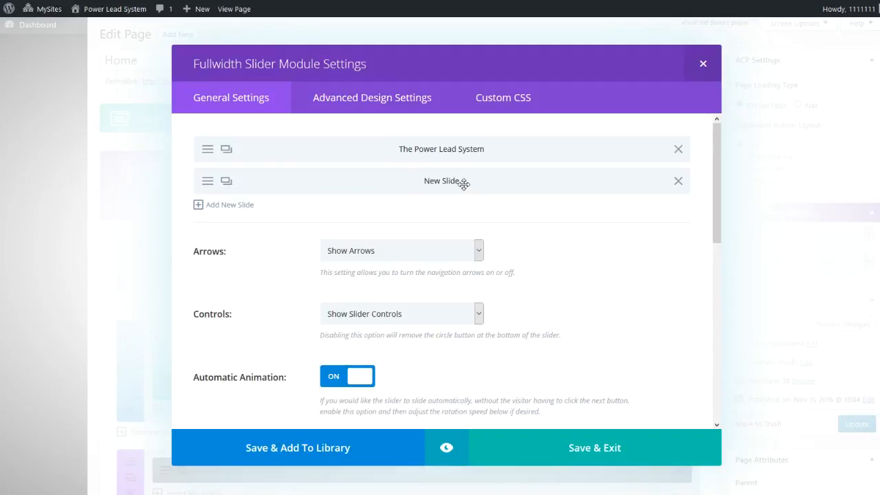
pyautogui.scroll(-3, 349, 256)
pyautogui.scroll(-3, 306, 273)
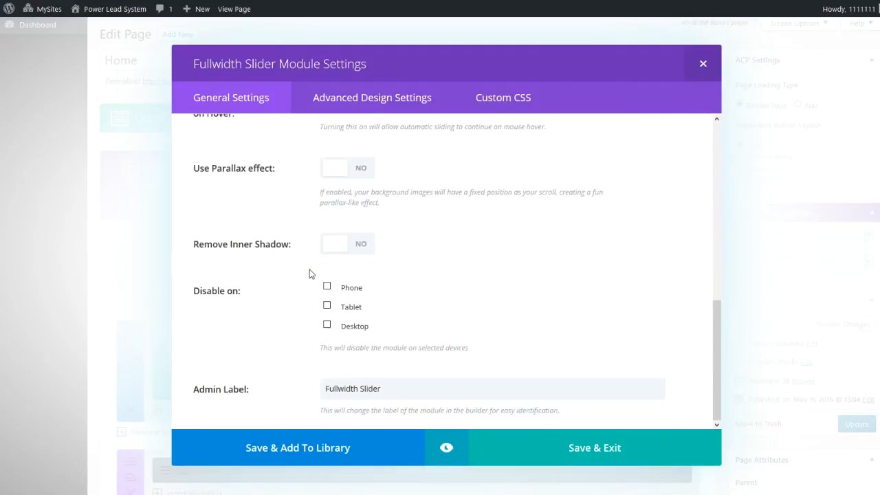
pyautogui.scroll(5, 309, 275)
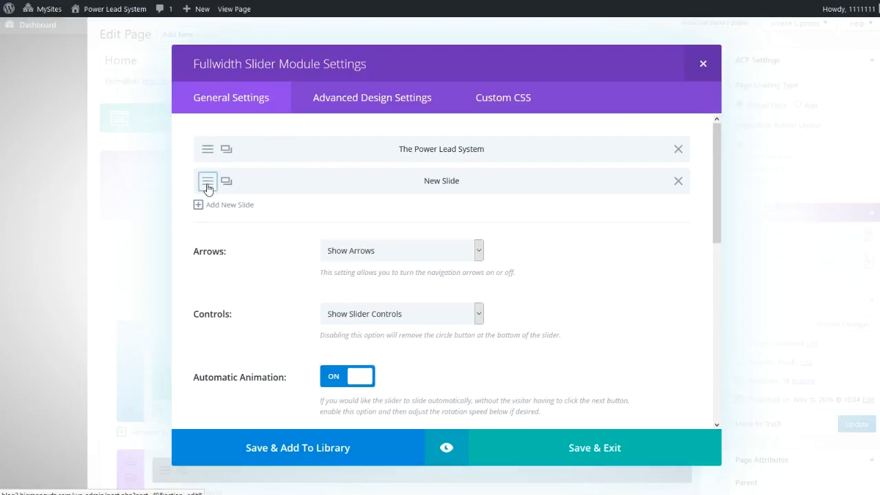
# Give the second slide the heading "The Best Marketing Tool" and content "The Best Marketing tool is the Power Lead System." and save it.
pyautogui.click(208, 183)
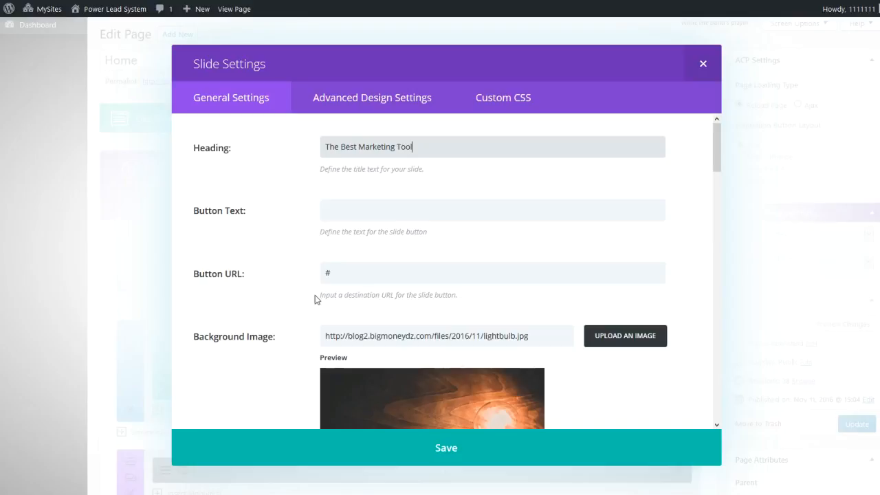
pyautogui.click(331, 217)
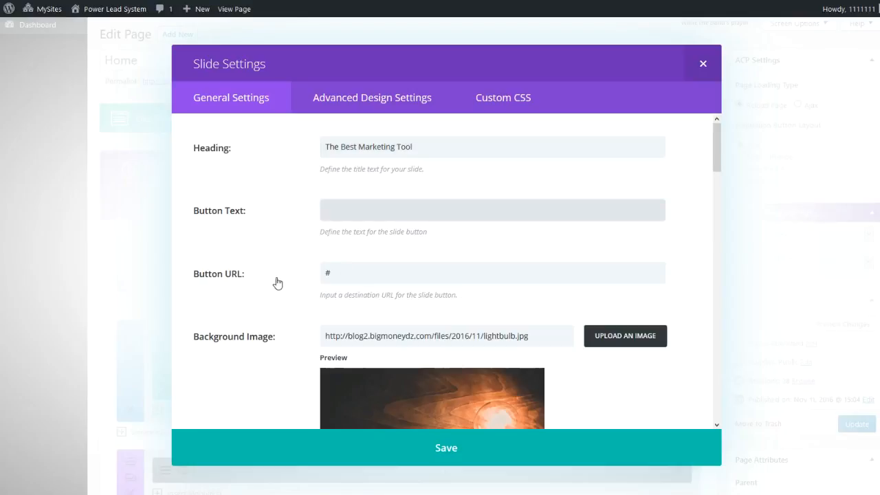
pyautogui.scroll(-4, 273, 282)
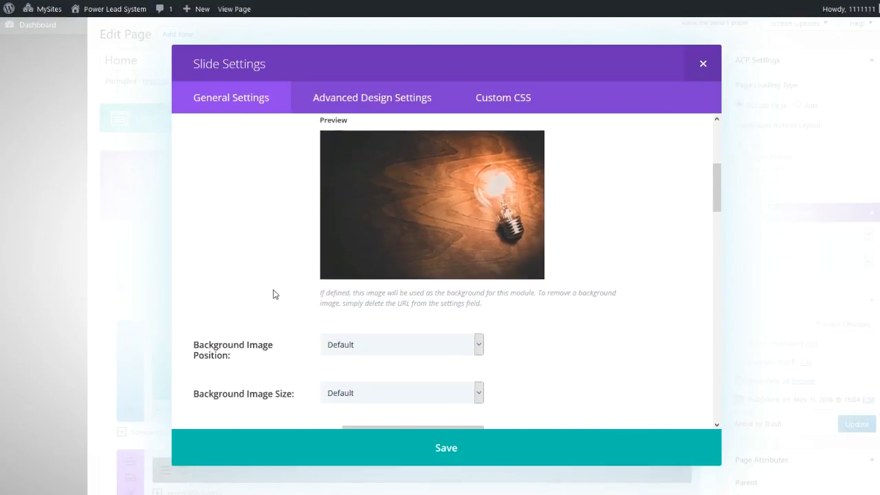
pyautogui.scroll(-12, 273, 294)
pyautogui.scroll(-3, 273, 296)
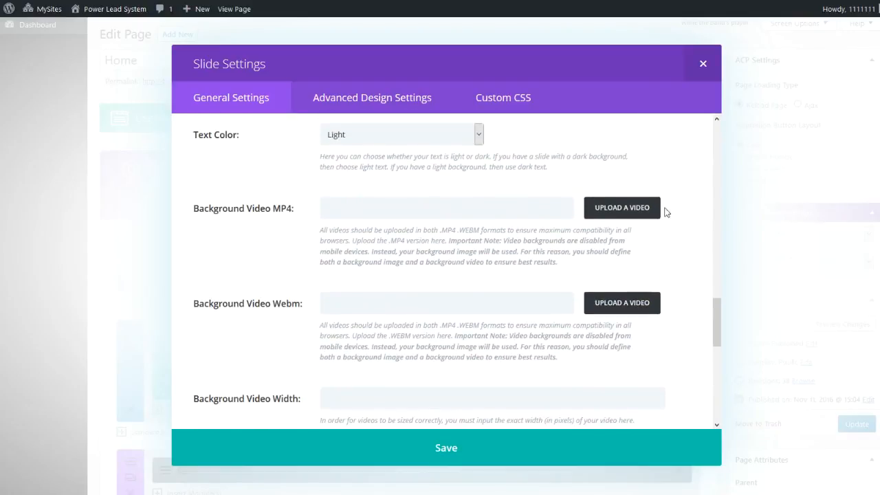
pyautogui.scroll(-3, 383, 281)
pyautogui.scroll(-3, 384, 280)
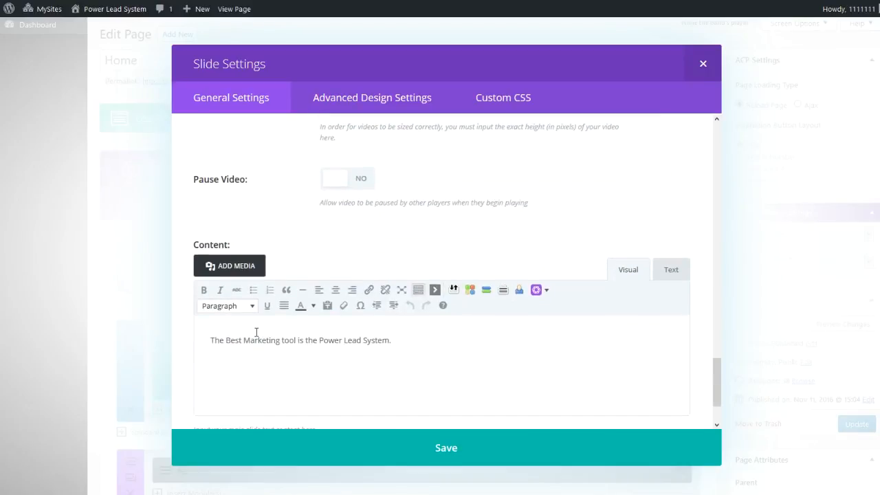
pyautogui.scroll(-2, 412, 348)
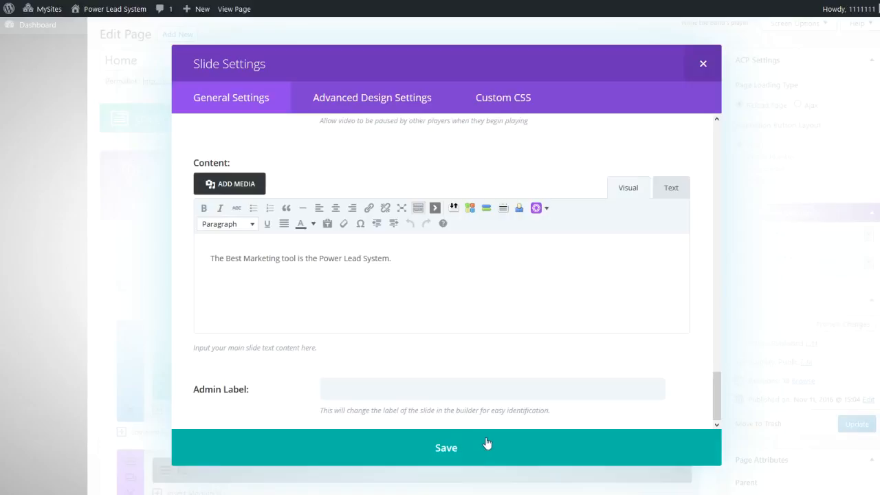
pyautogui.click(449, 449)
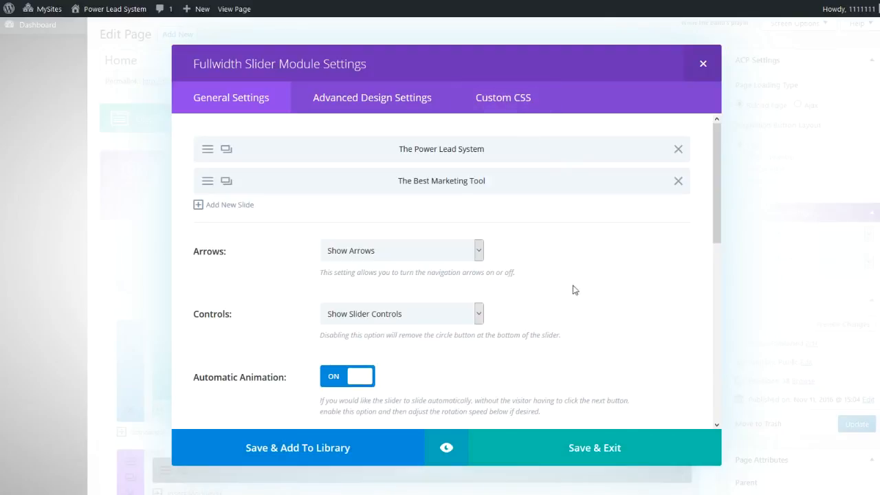
# Save and exit the slider module settings, then update the Home page.
pyautogui.click(581, 452)
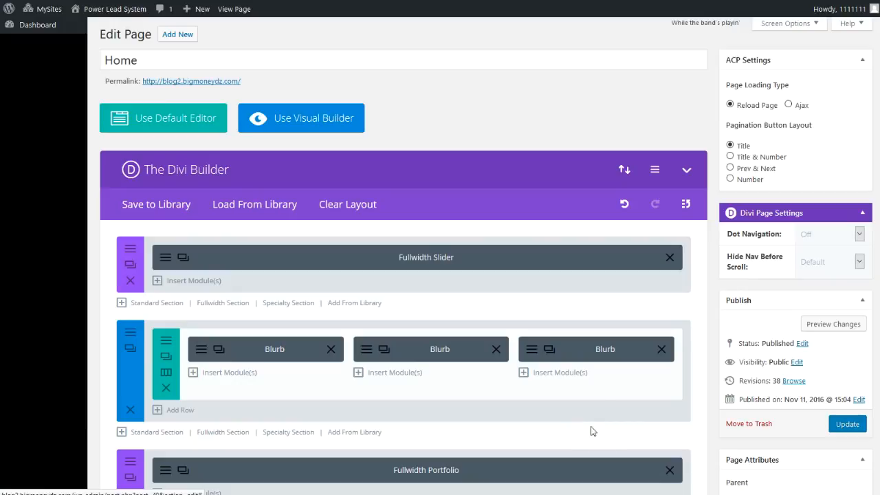
pyautogui.click(848, 425)
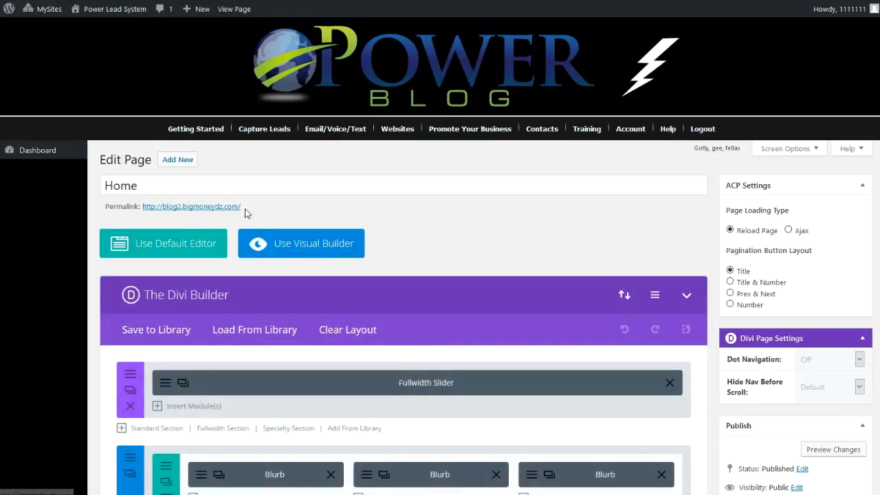
# Open the page's permalink to view the live homepage.
pyautogui.click(198, 209)
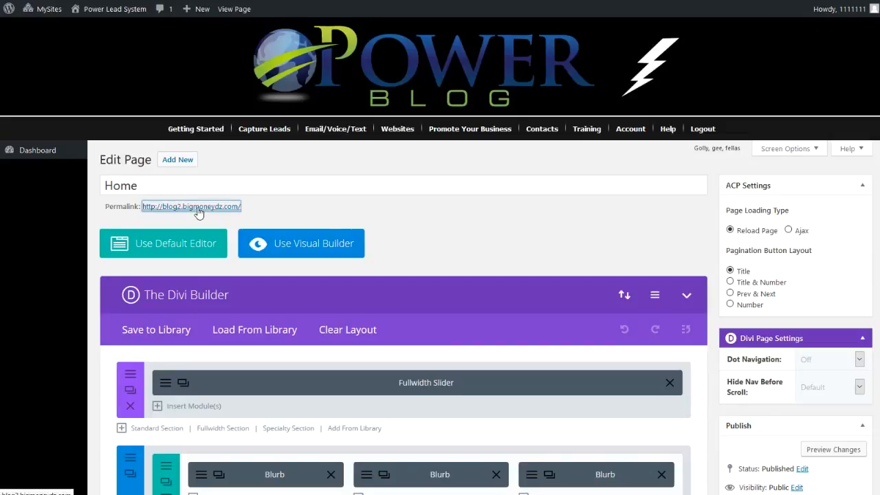